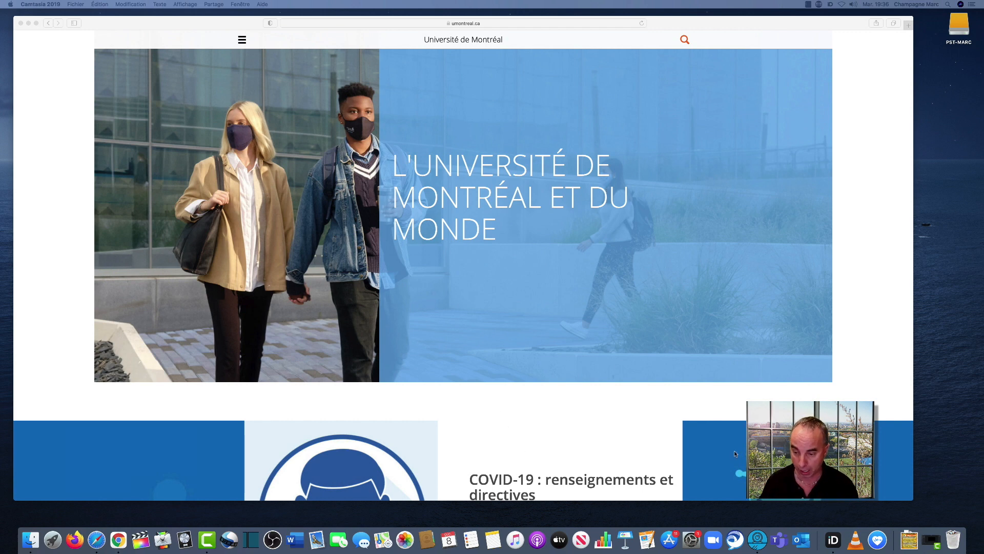
Open the Zoom desktop client and sign in through single sign-on with the company domain umontreal, allowing the browser to open zoom.us
click(714, 539)
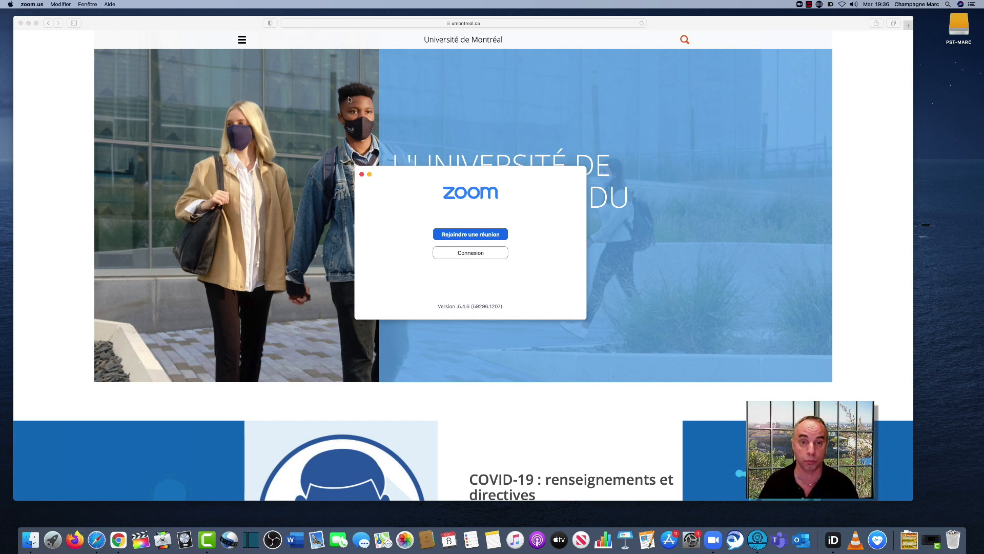
click(476, 255)
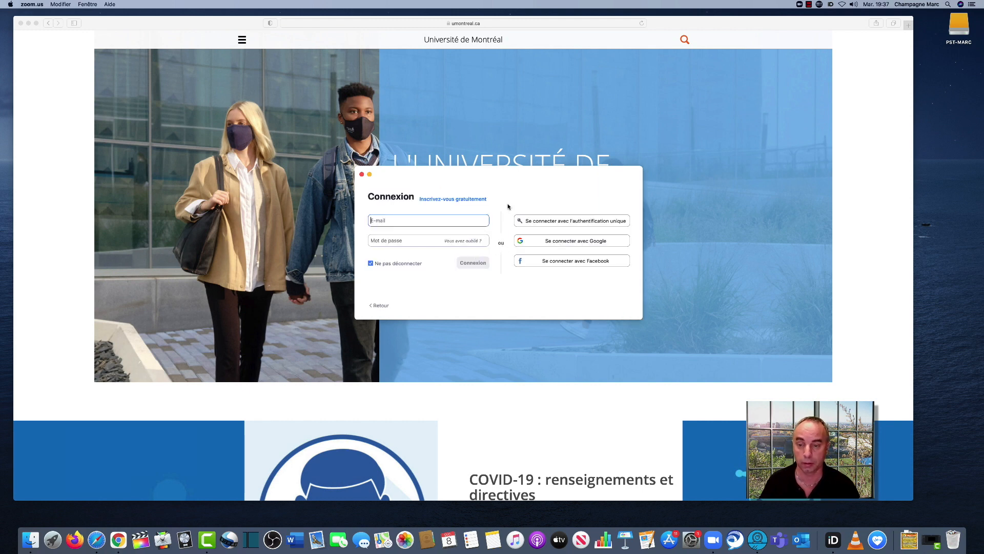
click(549, 224)
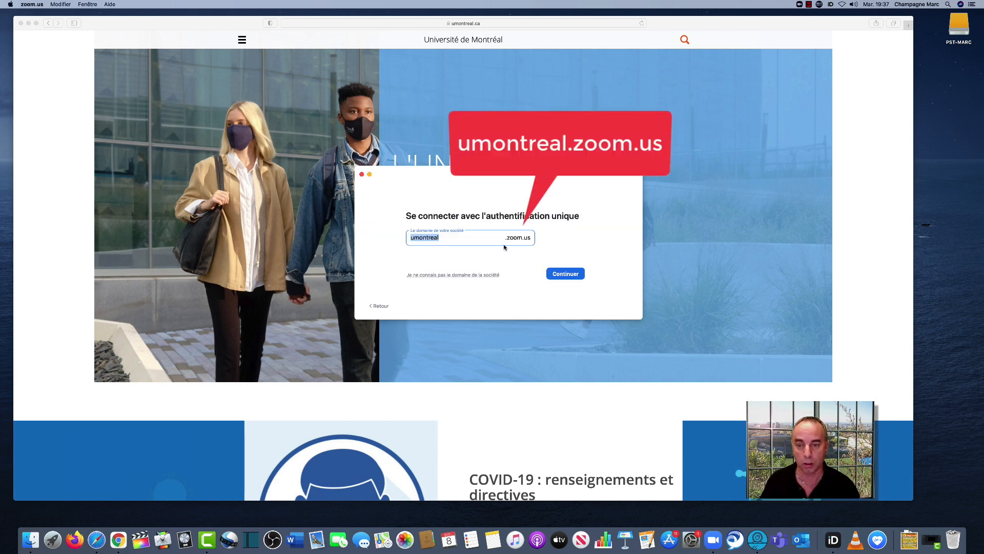
click(565, 274)
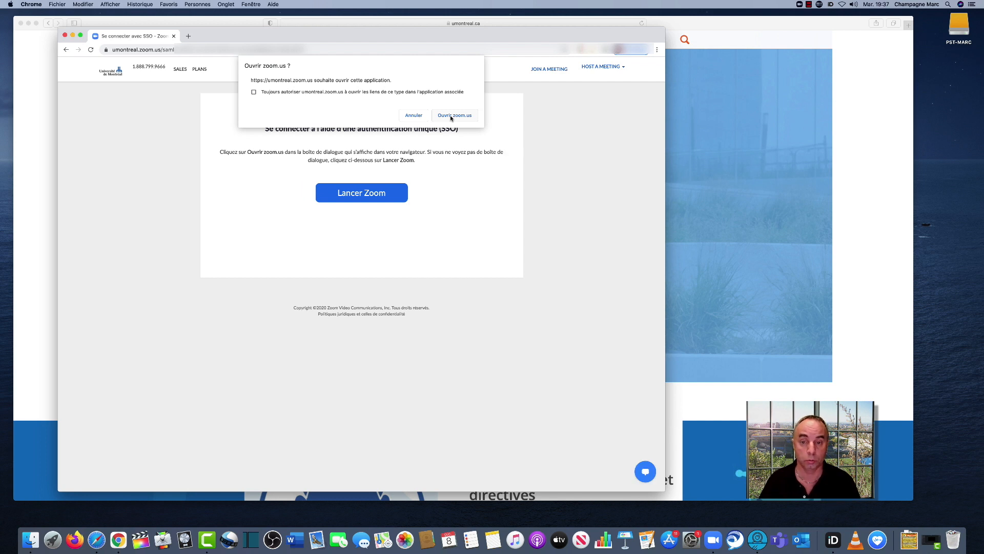
click(451, 117)
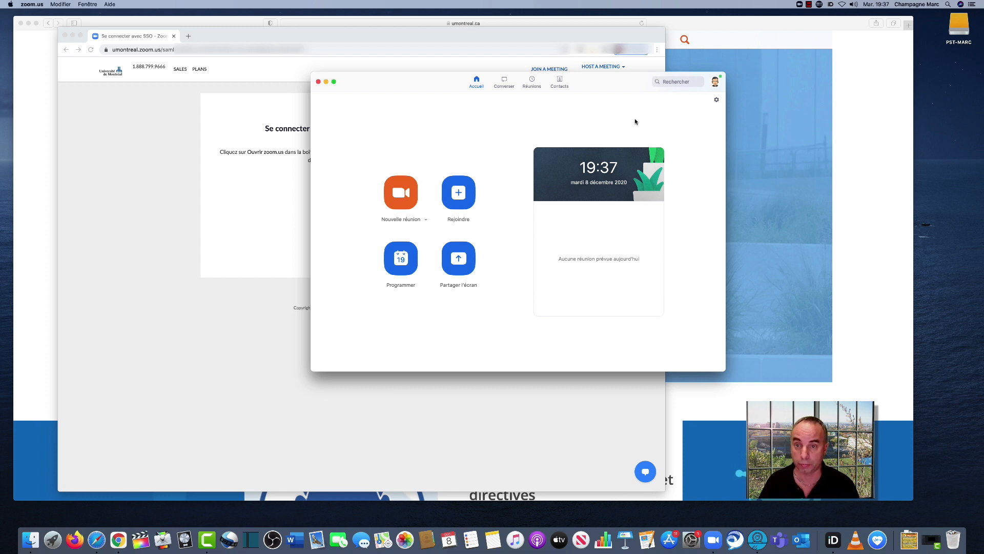
Open the advanced features from the profile section of the Zoom settings and move the settings window clear of the web page
click(717, 100)
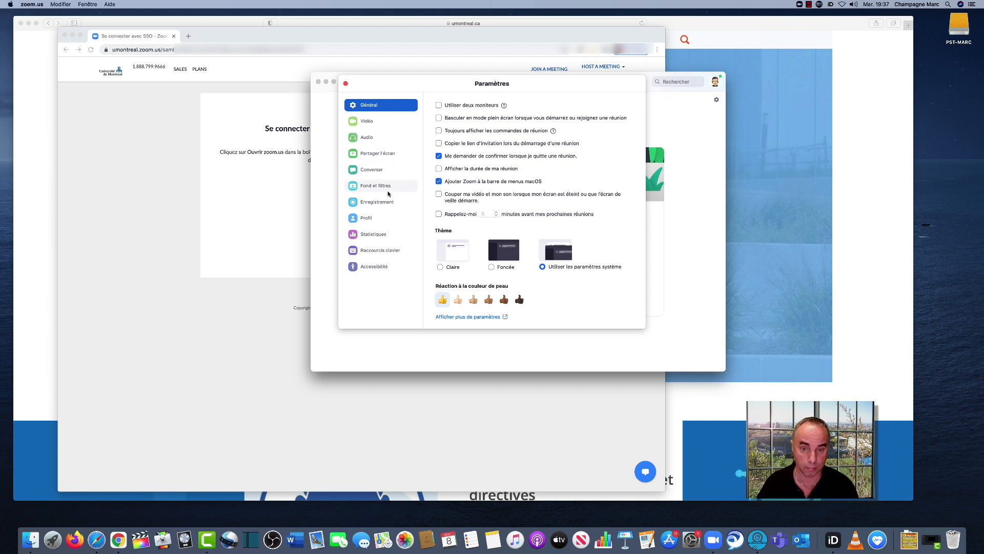
click(365, 219)
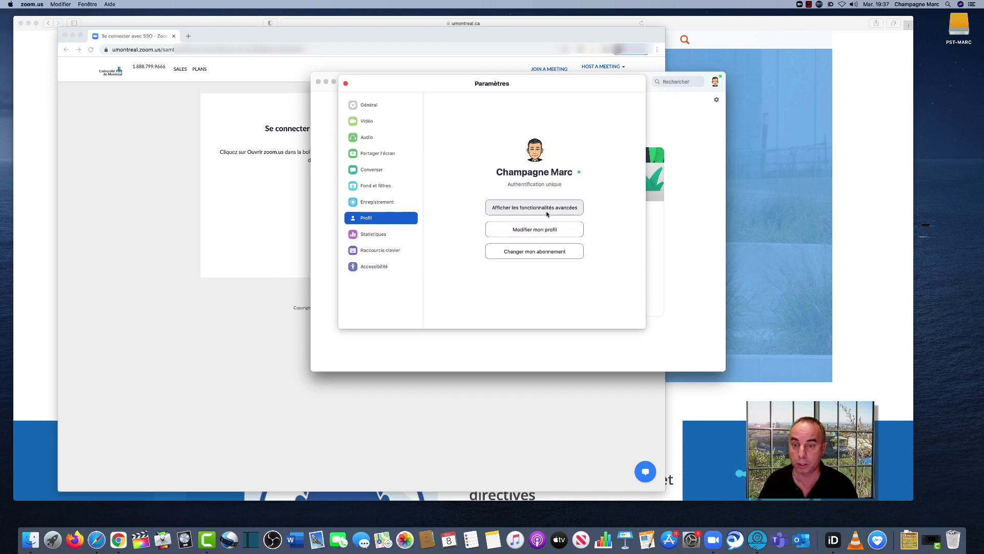
click(535, 208)
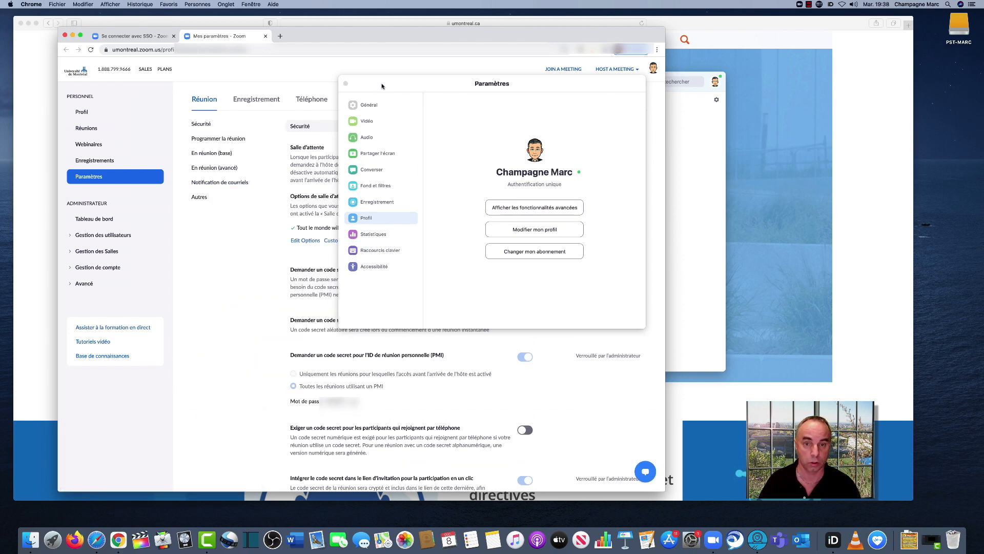
drag(381, 84, 667, 148)
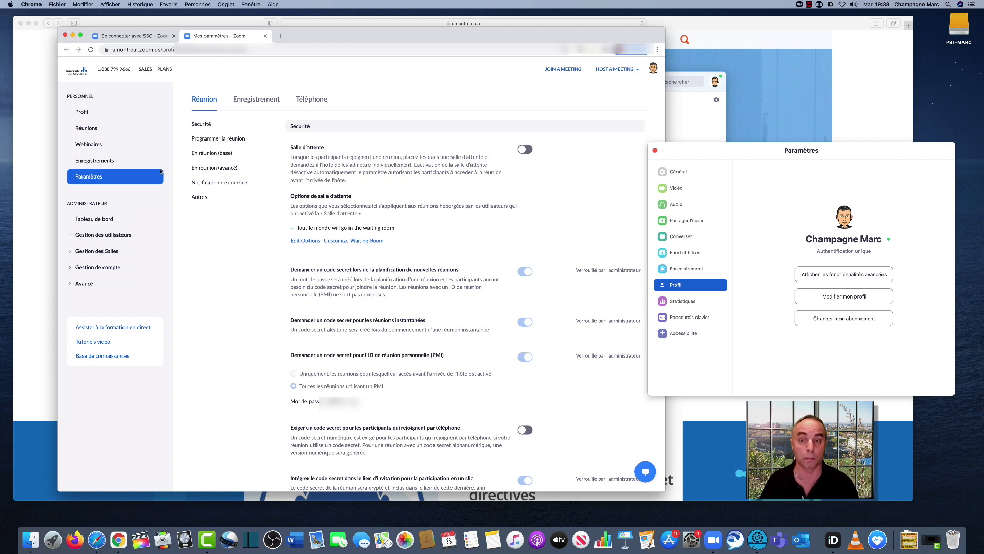
Close the Chrome window with the web settings, the Zoom settings window and the main Zoom window
click(64, 36)
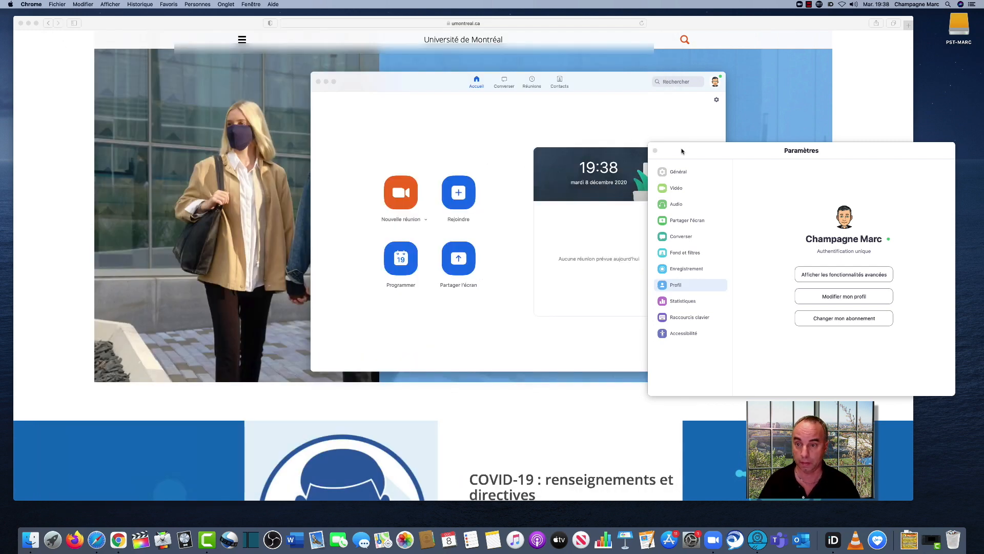
click(655, 150)
click(318, 81)
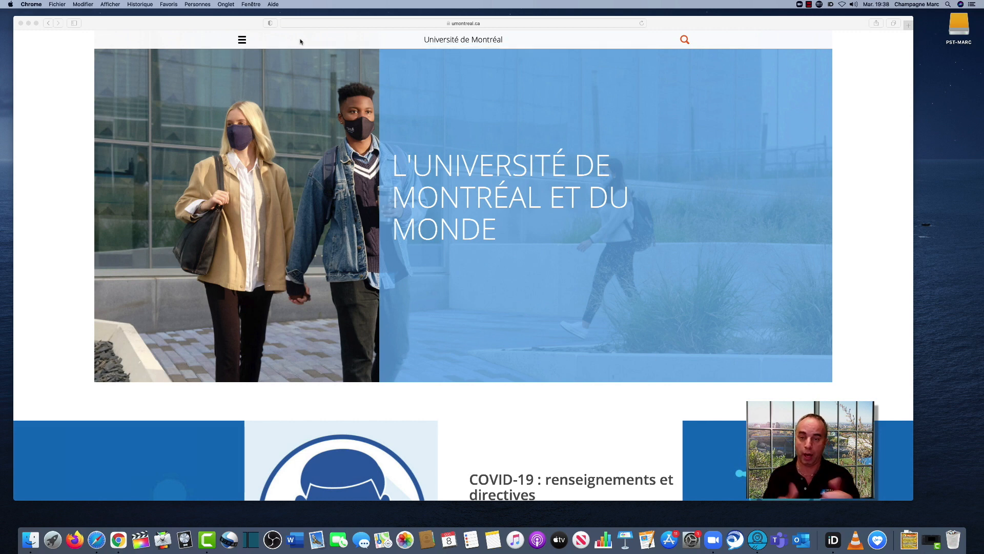
In Safari, go to umontreal.zoom.us and log in to configure the account
click(503, 24)
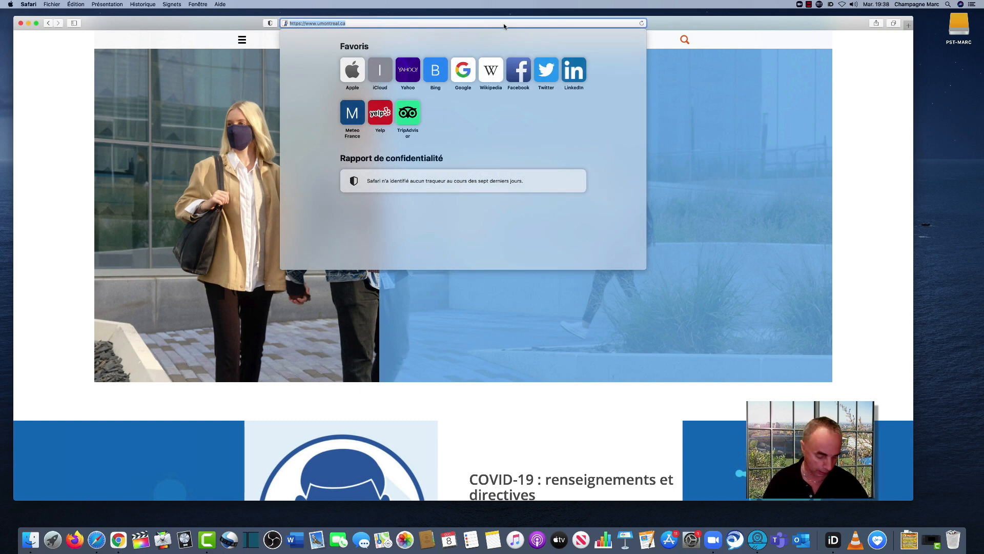
text(umontreal.)
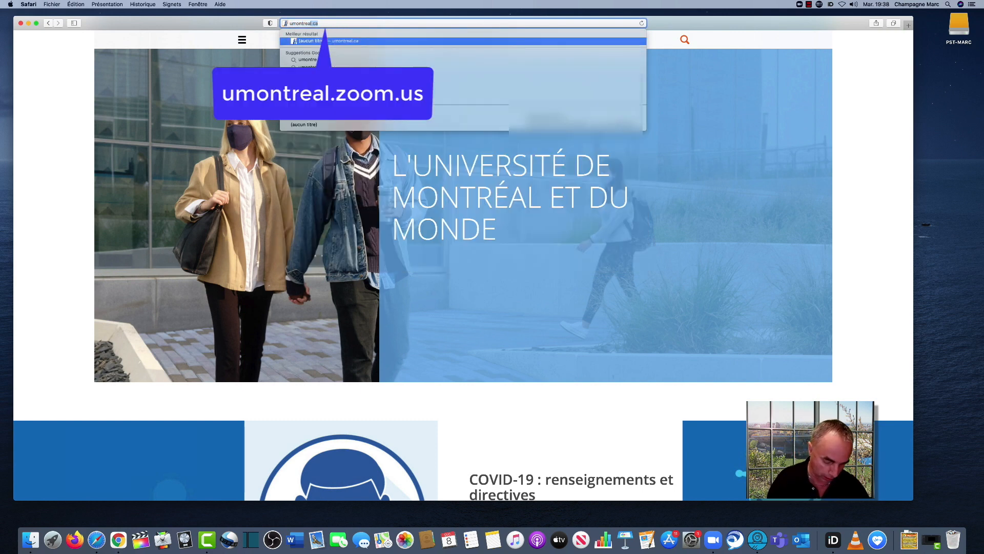
text(zoom.)
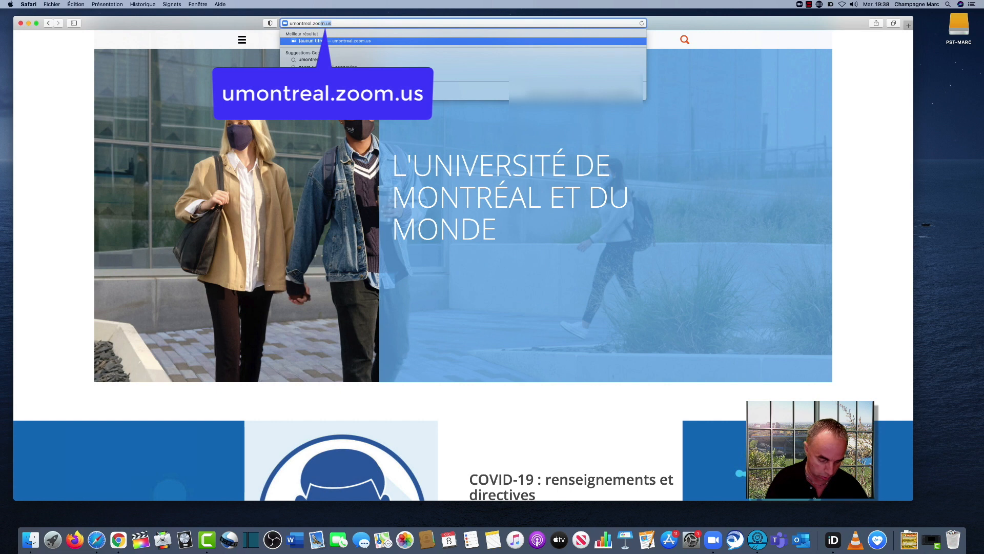
text(us)
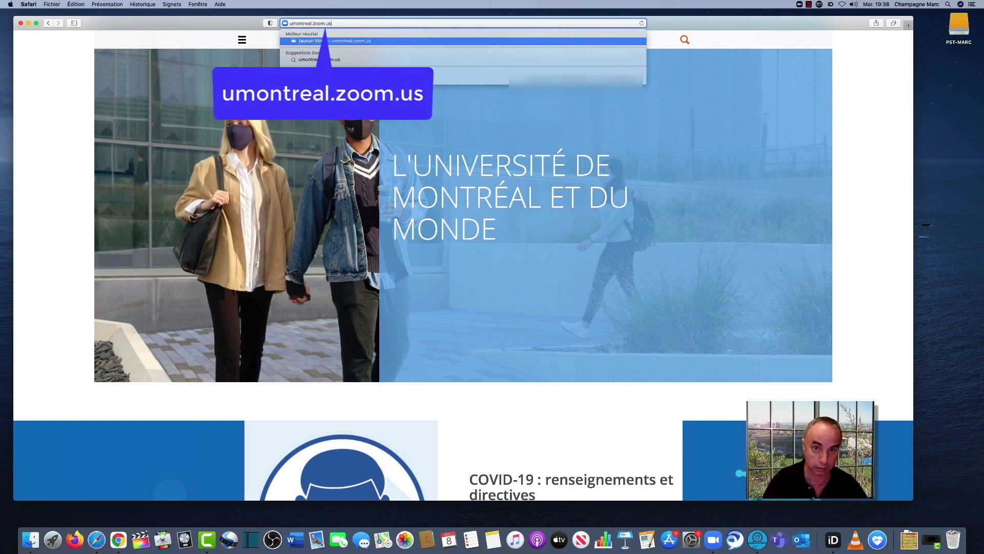
key(Return)
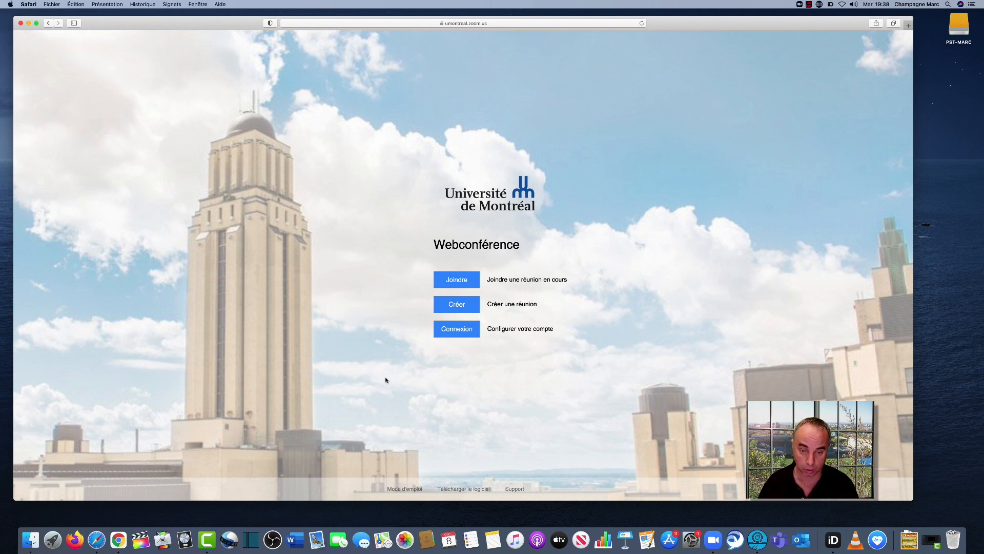
click(466, 331)
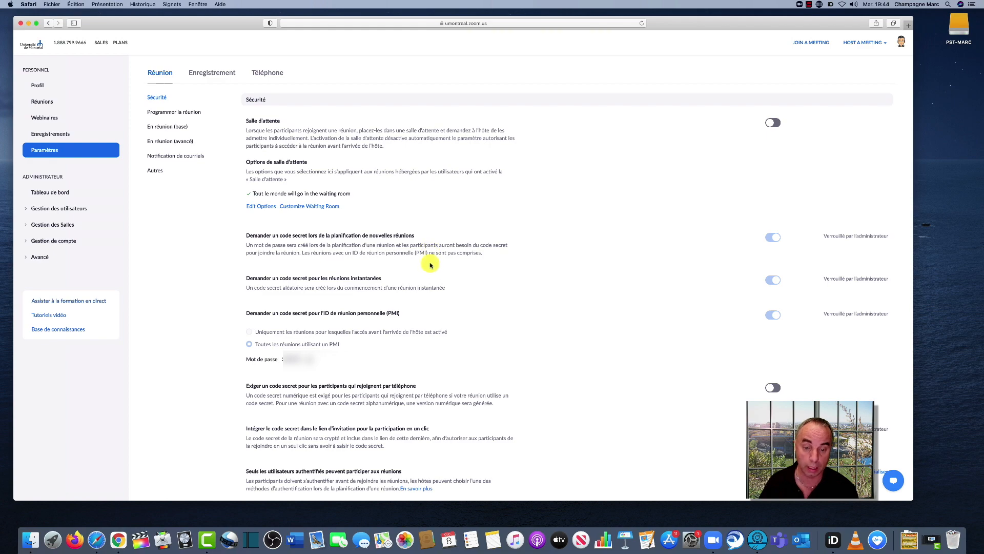
Enable "Seuls les utilisateurs authentifiés peuvent participer aux réunions" in the meeting security settings
scroll(433, 272, down, 4)
scroll(432, 276, down, 6)
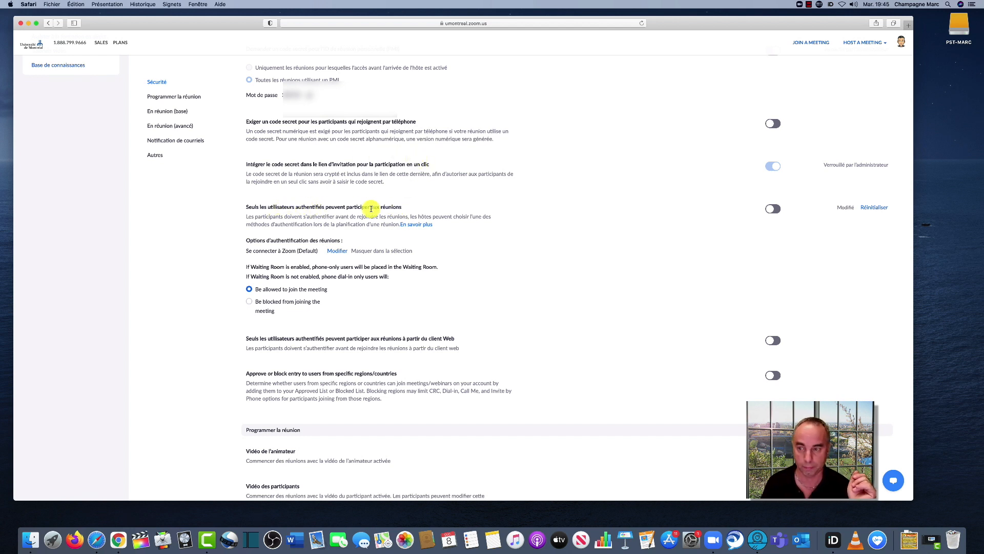
click(774, 210)
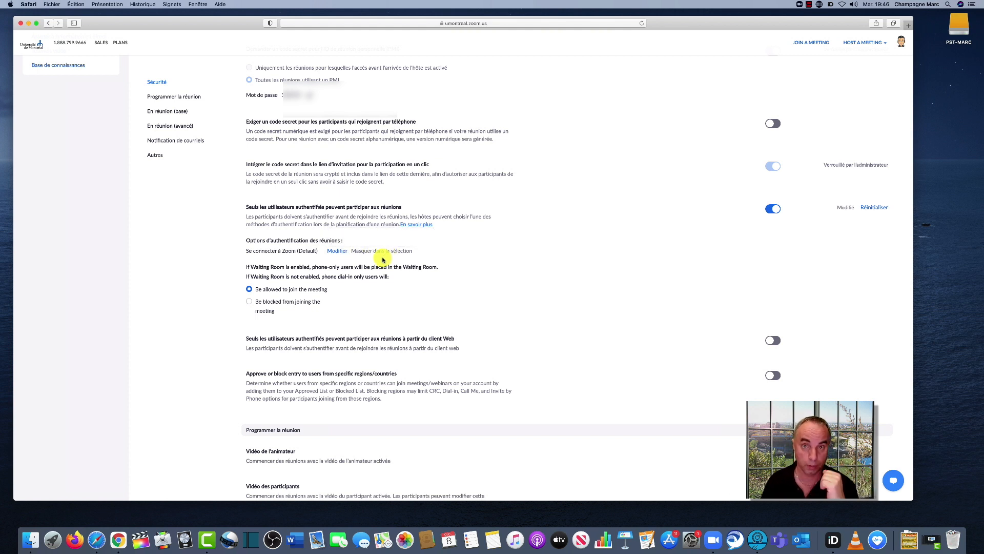
Enable "Salle de petits groupes" in the advanced in-meeting settings, with the host allowed to assign participants to rooms when scheduling
scroll(382, 259, down, 5)
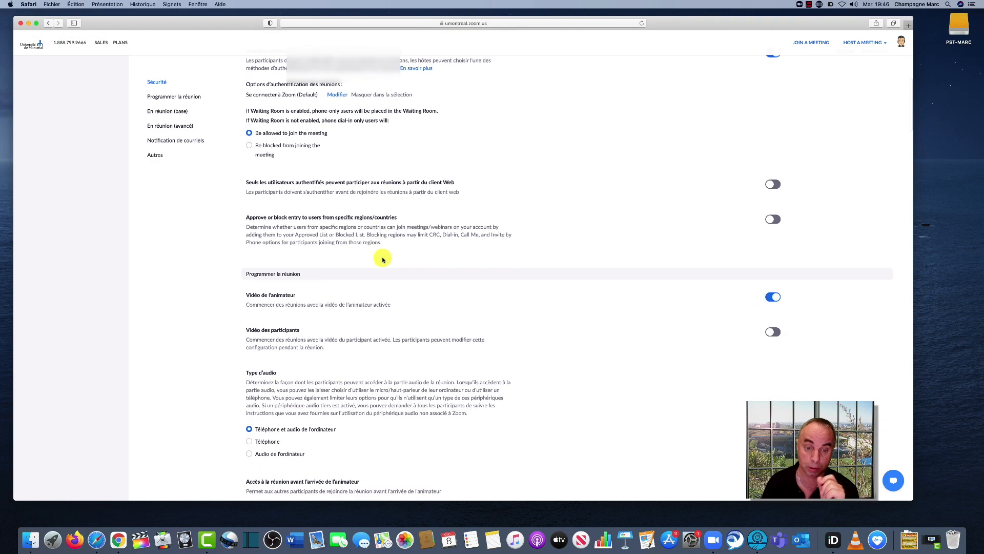
scroll(382, 260, down, 8)
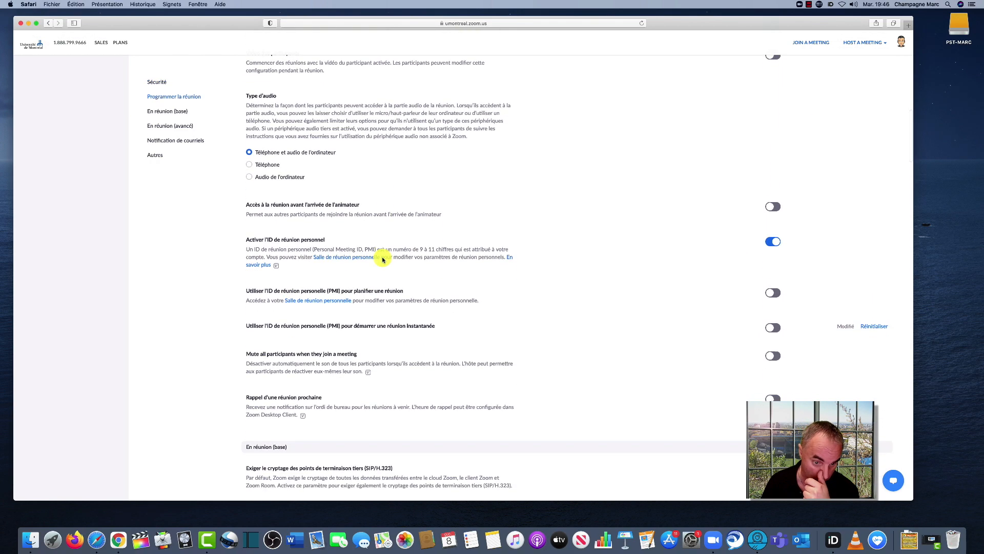
scroll(383, 260, down, 7)
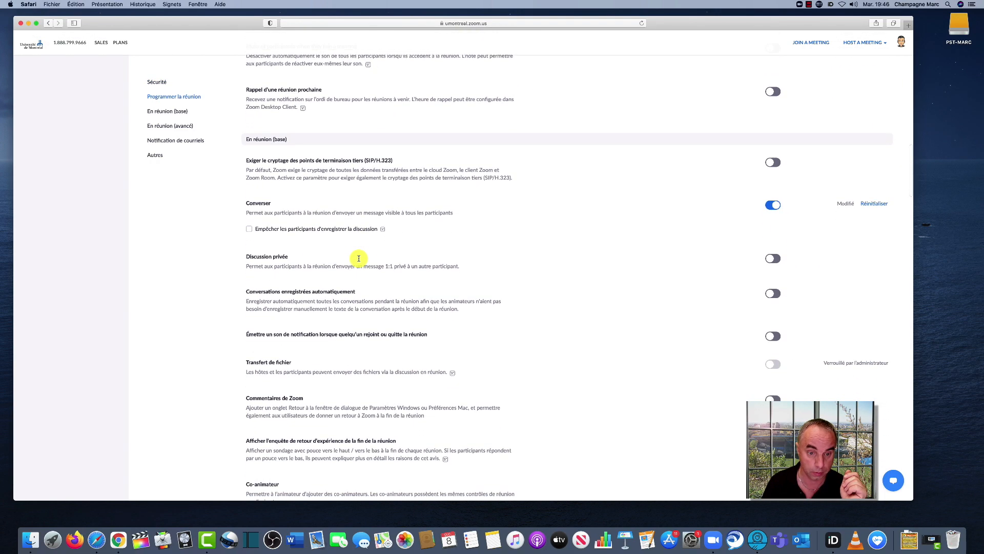
scroll(359, 258, down, 8)
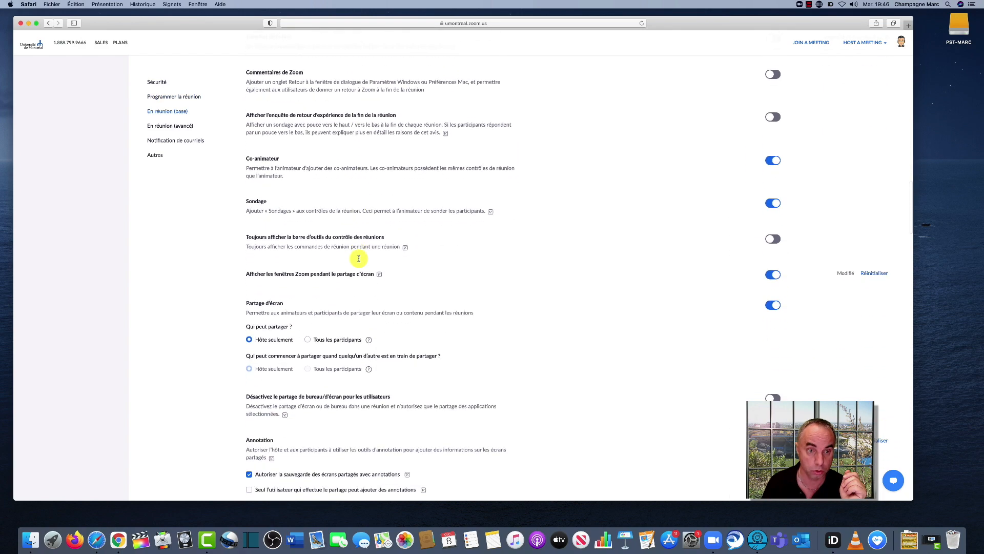
scroll(359, 258, down, 3)
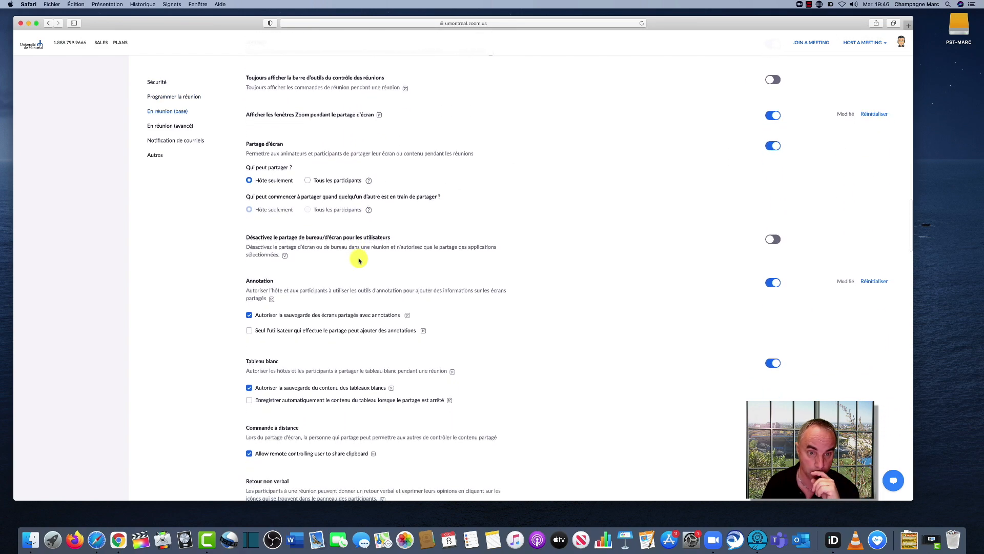
scroll(359, 261, down, 6)
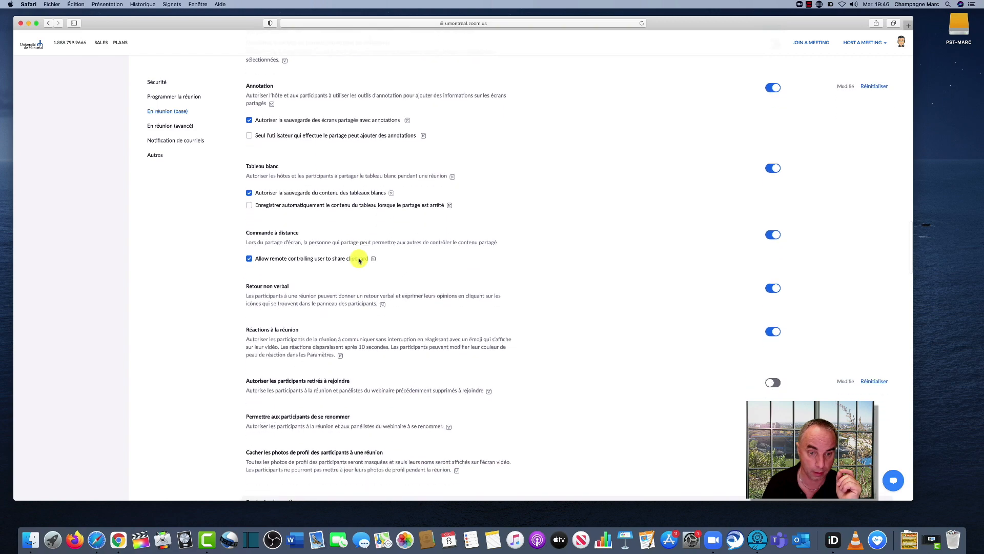
scroll(359, 260, down, 7)
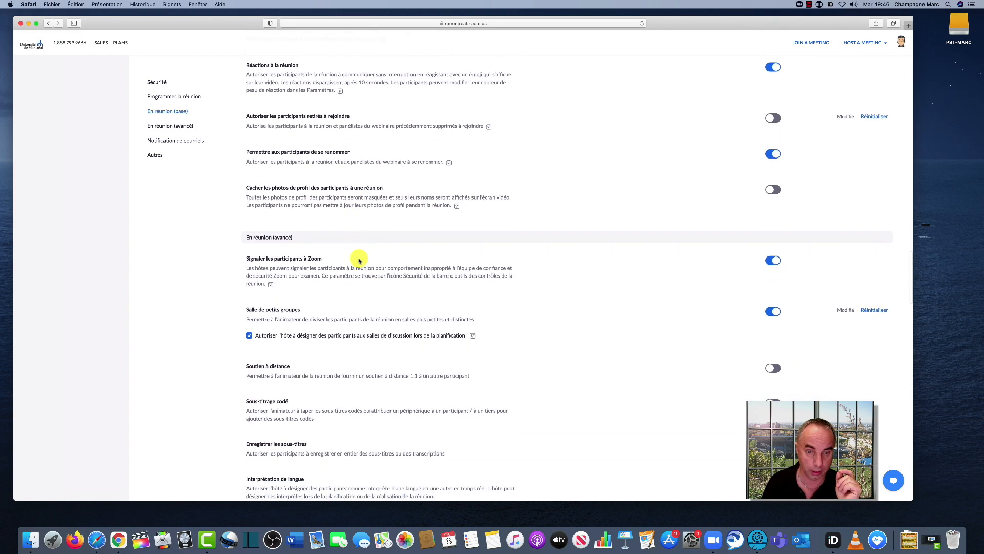
scroll(359, 261, down, 2)
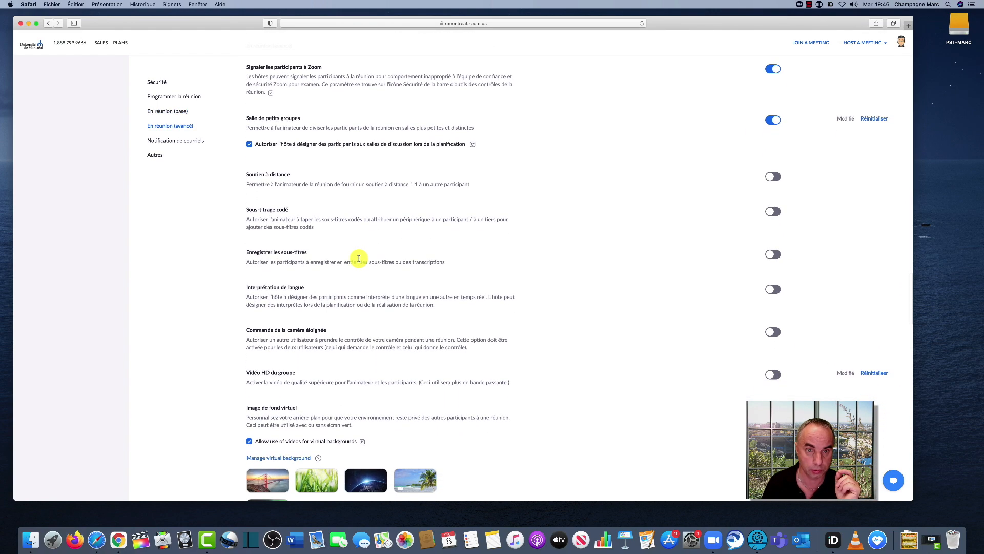
scroll(359, 258, up, 1)
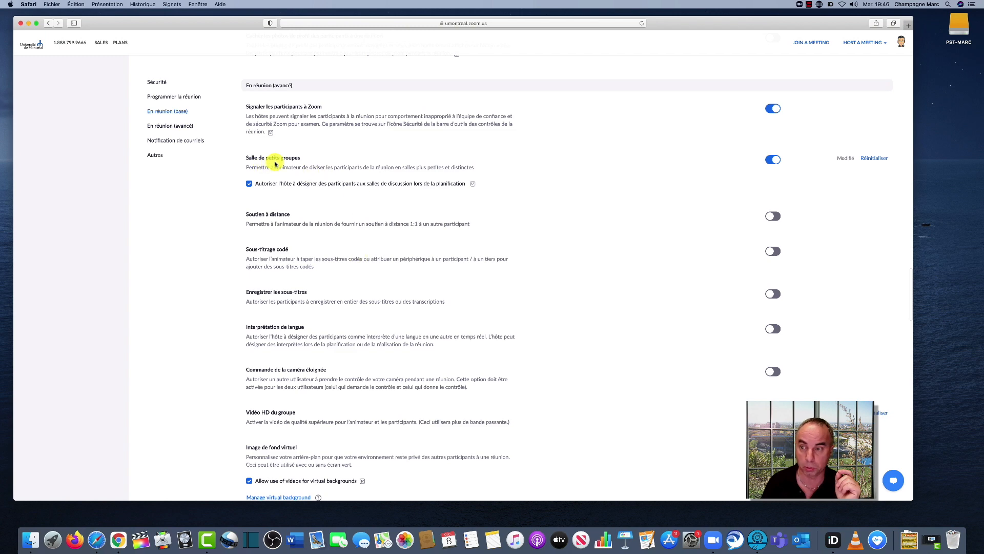
click(772, 158)
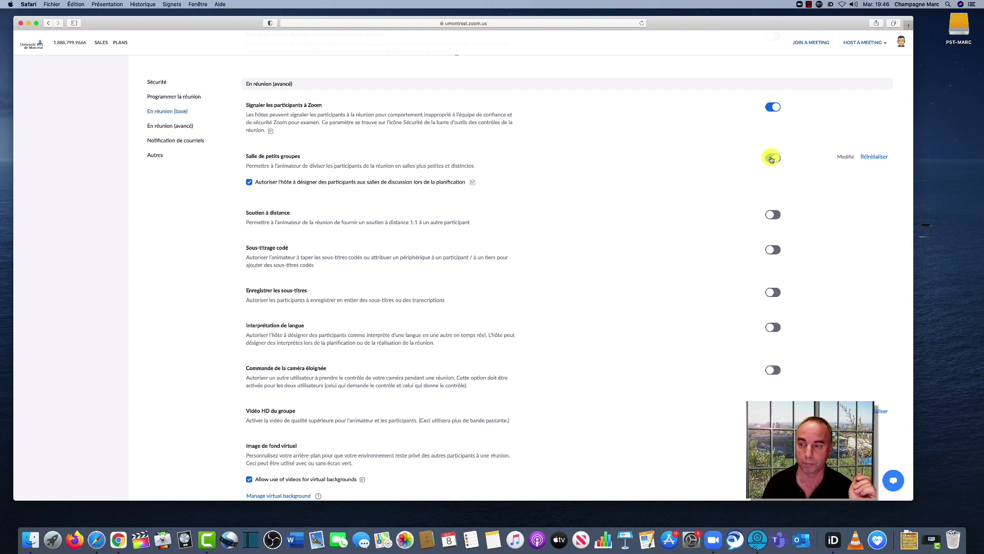
click(772, 159)
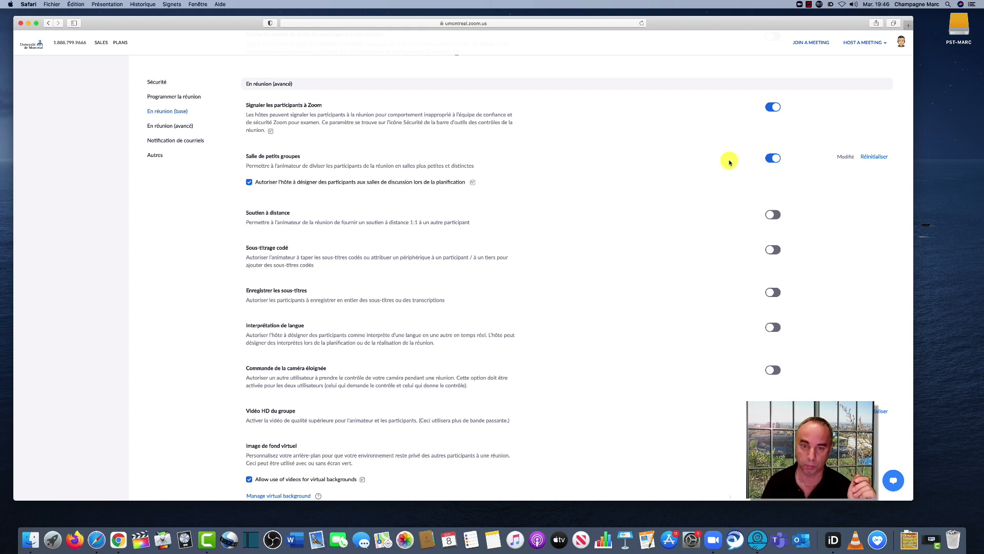
click(249, 183)
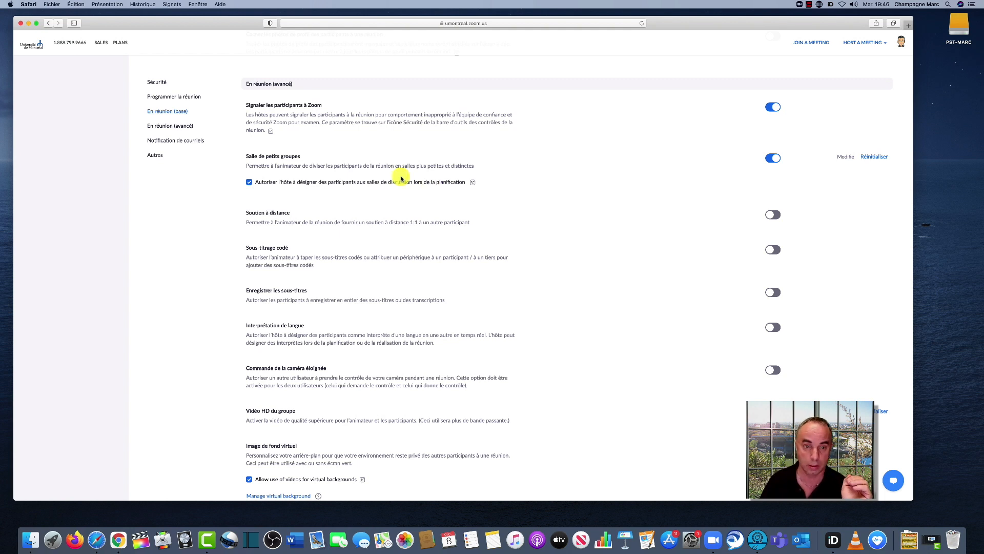
Open the account's list of upcoming meetings
scroll(402, 179, down, 1)
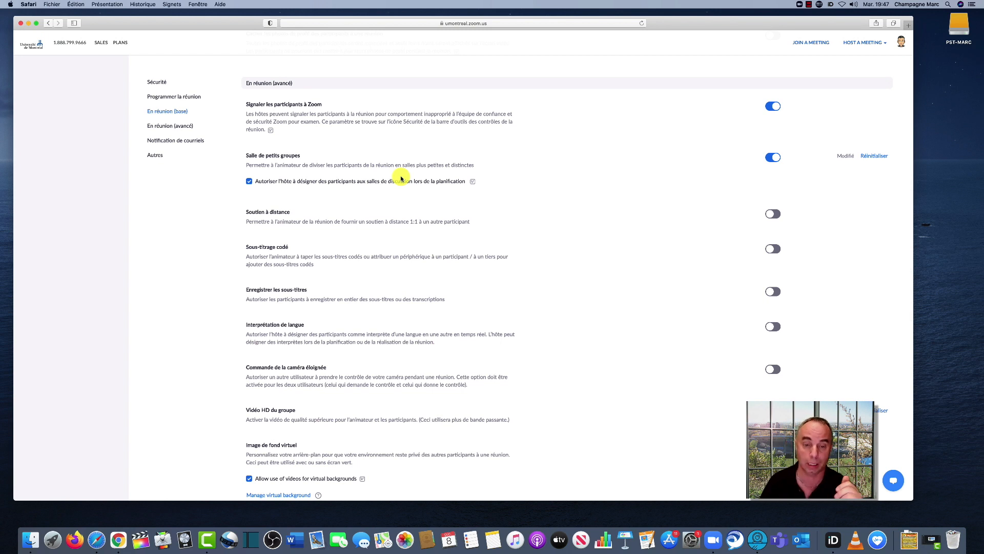
scroll(401, 179, up, 10)
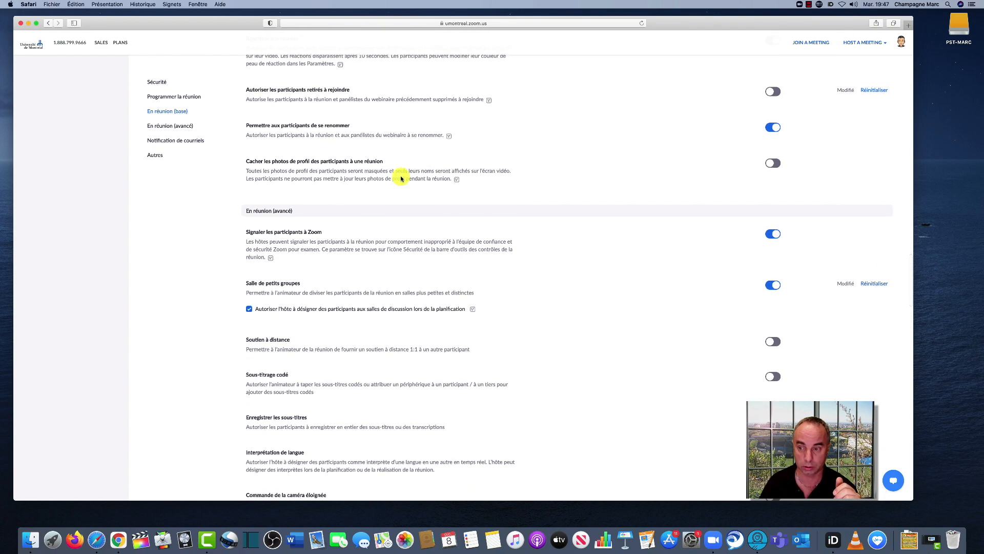
scroll(402, 178, up, 15)
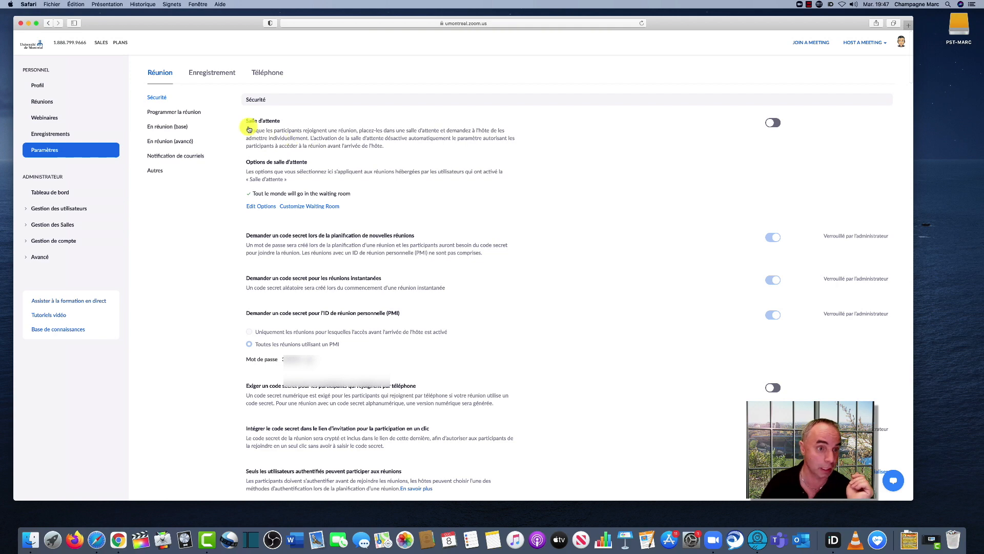
click(46, 102)
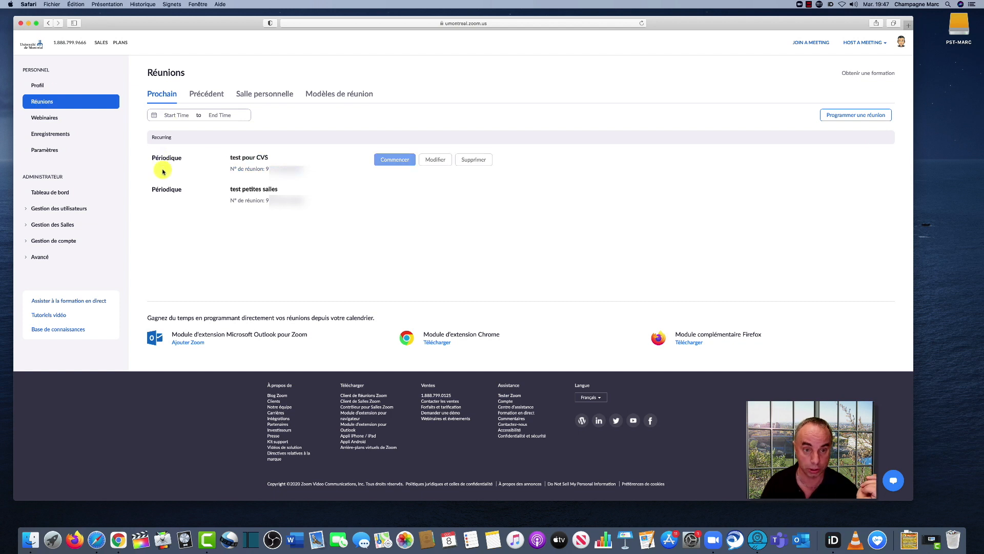
Start scheduling a new meeting with "Test Petite salle" as its subject
mouse_move(179, 155)
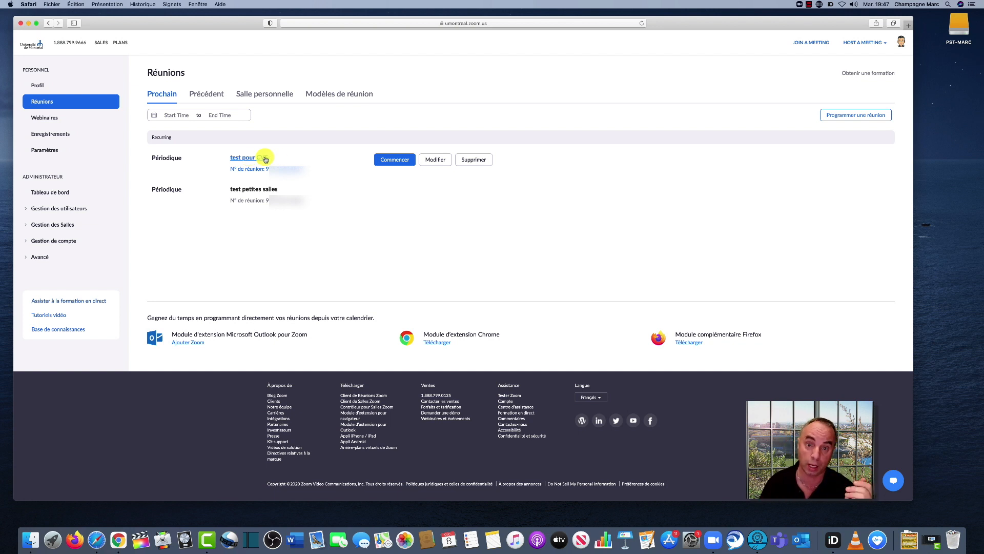
click(869, 116)
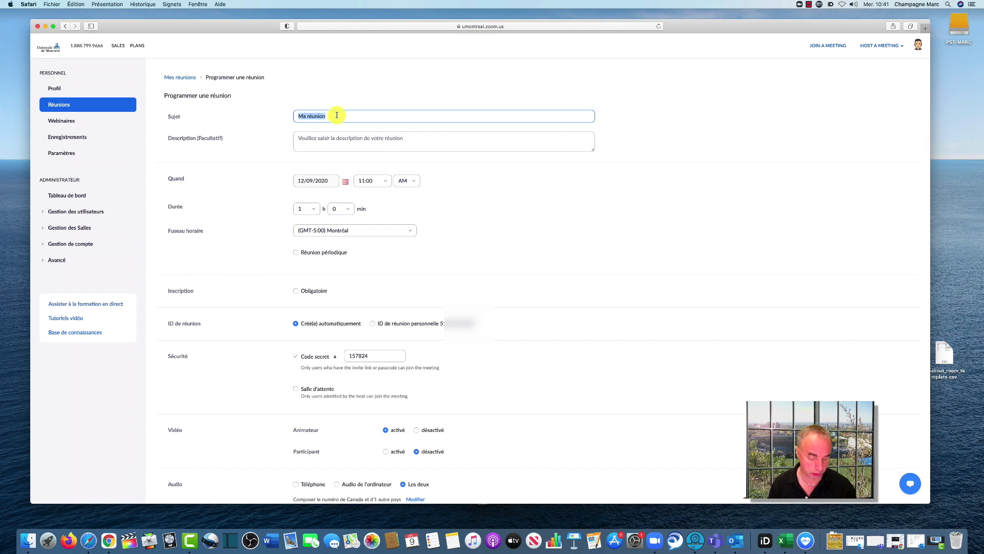
text(Te)
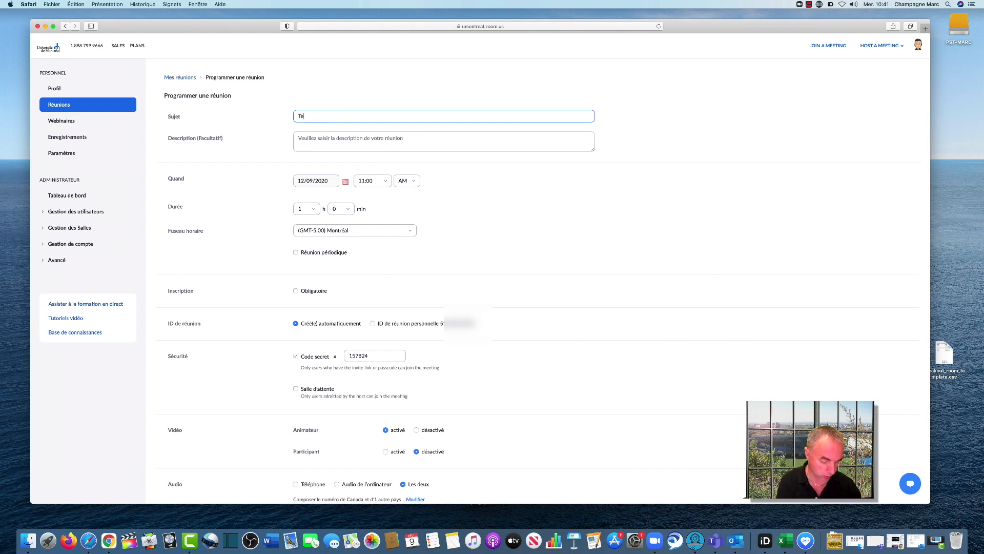
text(st Peti)
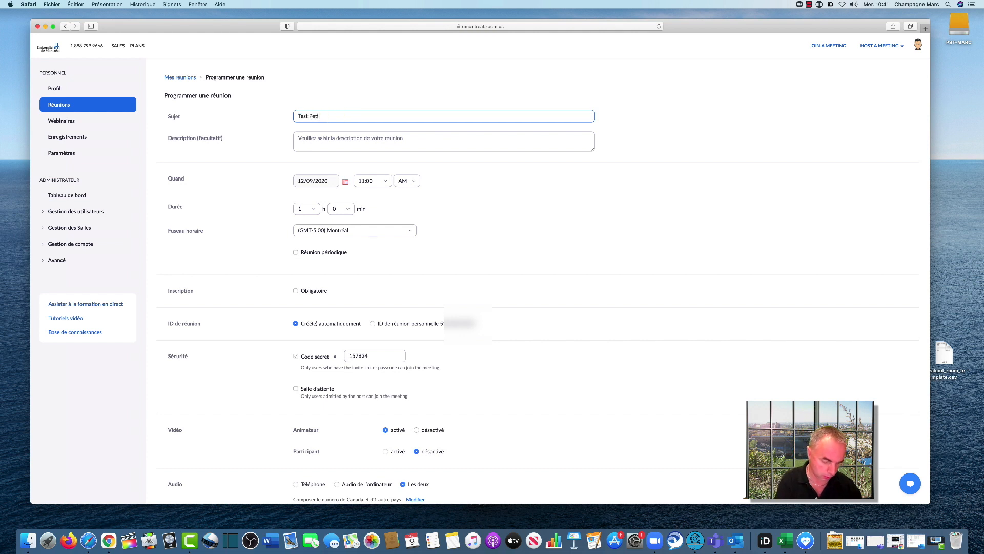
text(te salle)
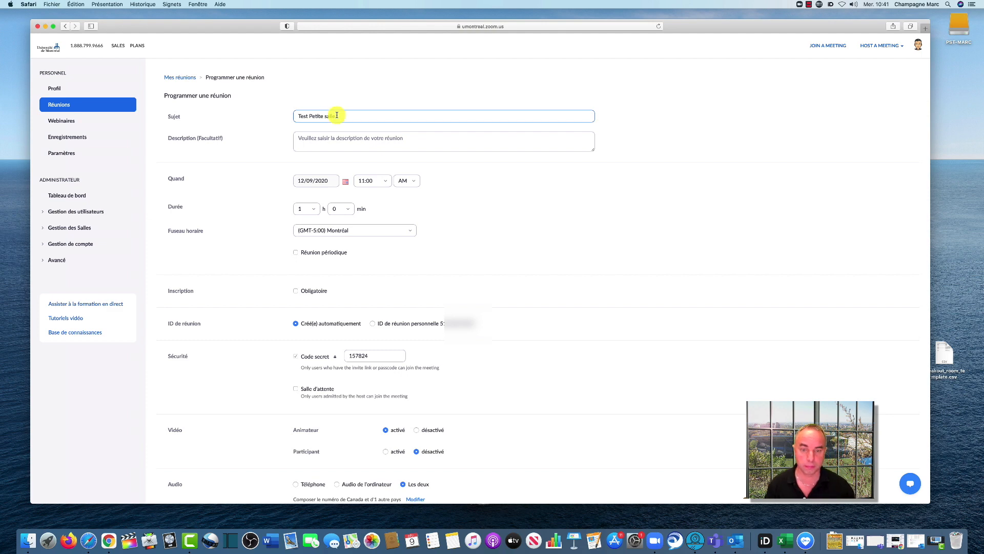
Enable "Pré-attribution de salle de discussion" in the new meeting's options
scroll(480, 249, down, 2)
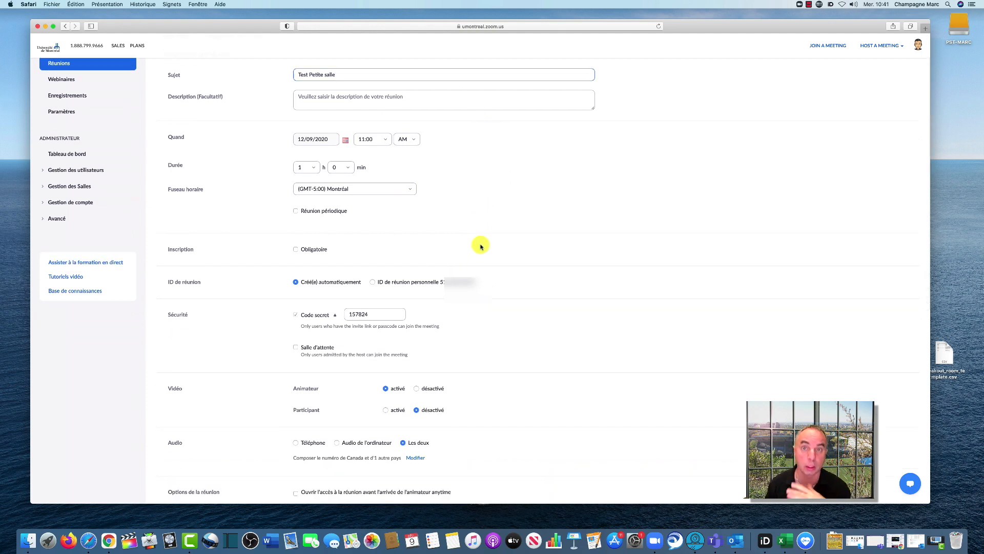
scroll(481, 247, down, 8)
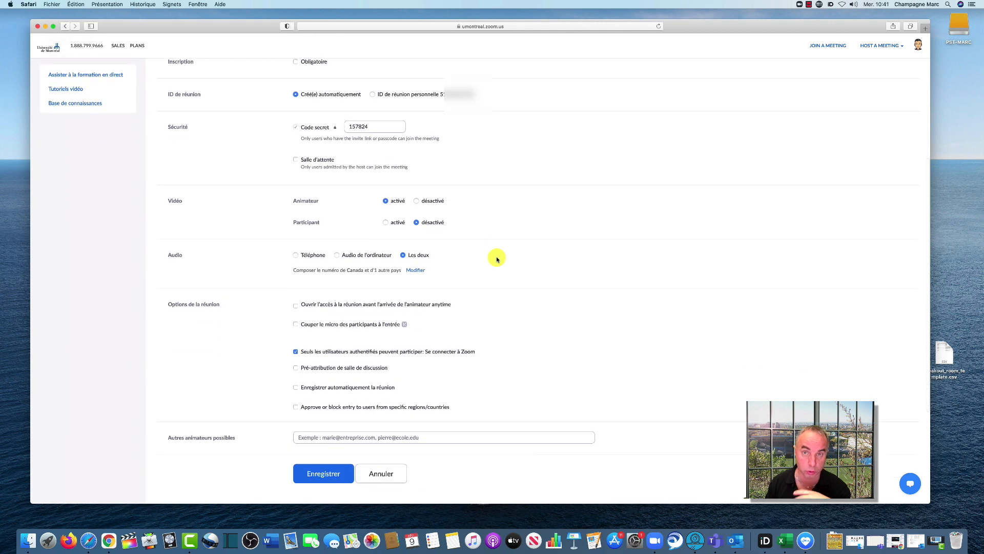
scroll(496, 258, down, 1)
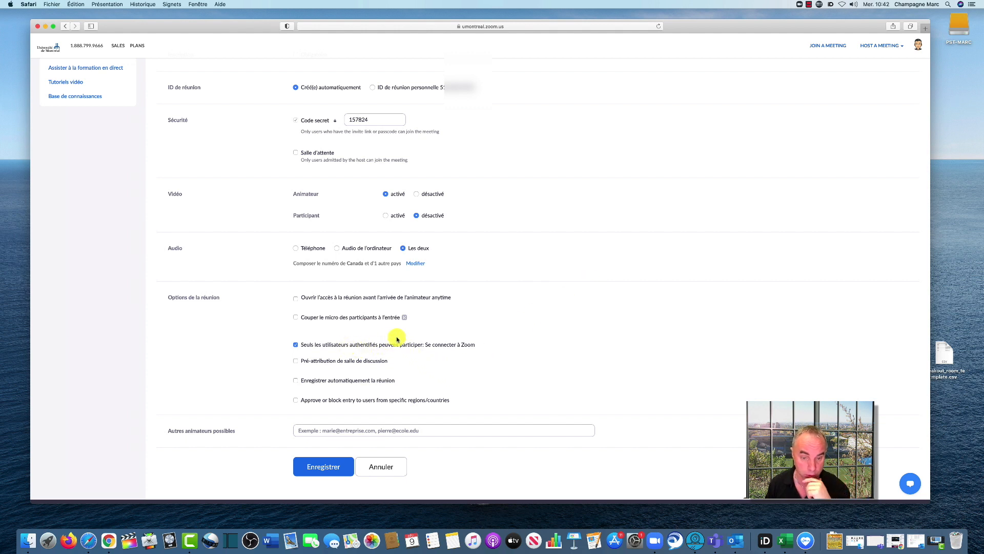
click(295, 361)
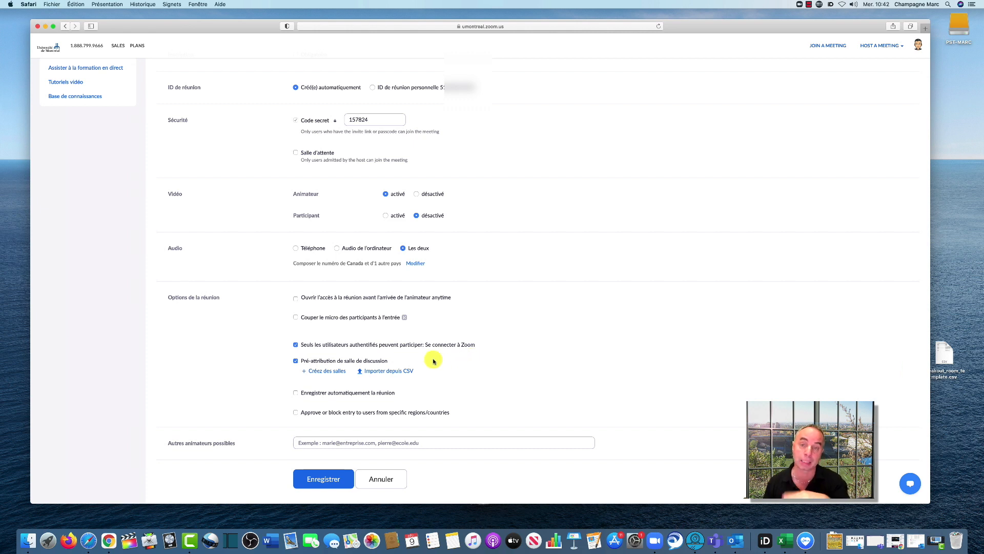
Create three discussion rooms manually in the meeting's room assignment, and cancel the assignment without saving
click(326, 372)
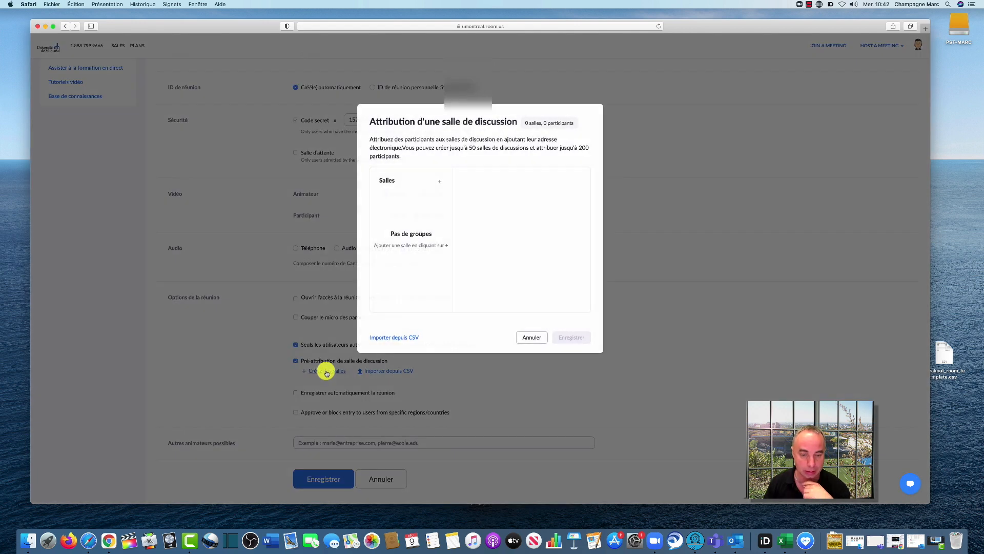
click(440, 181)
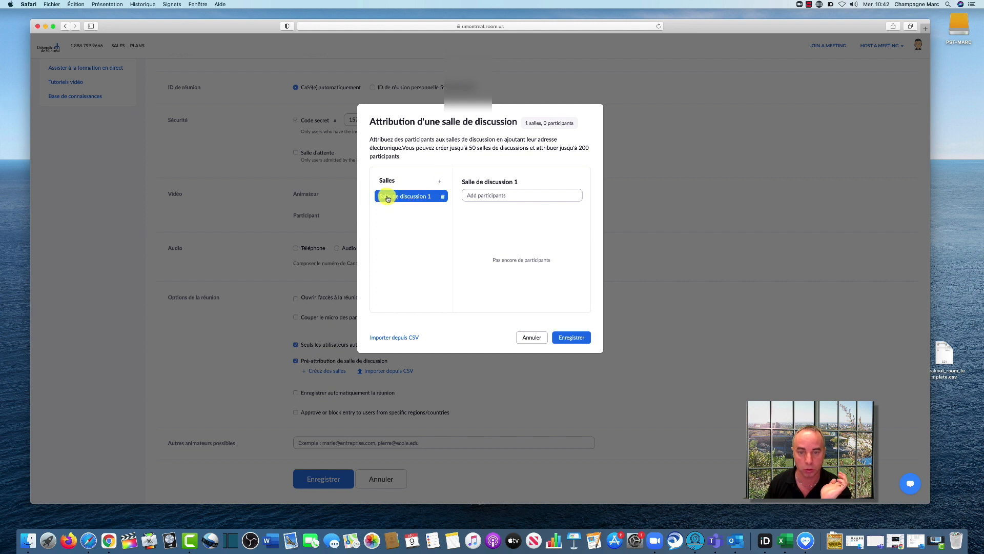
click(439, 181)
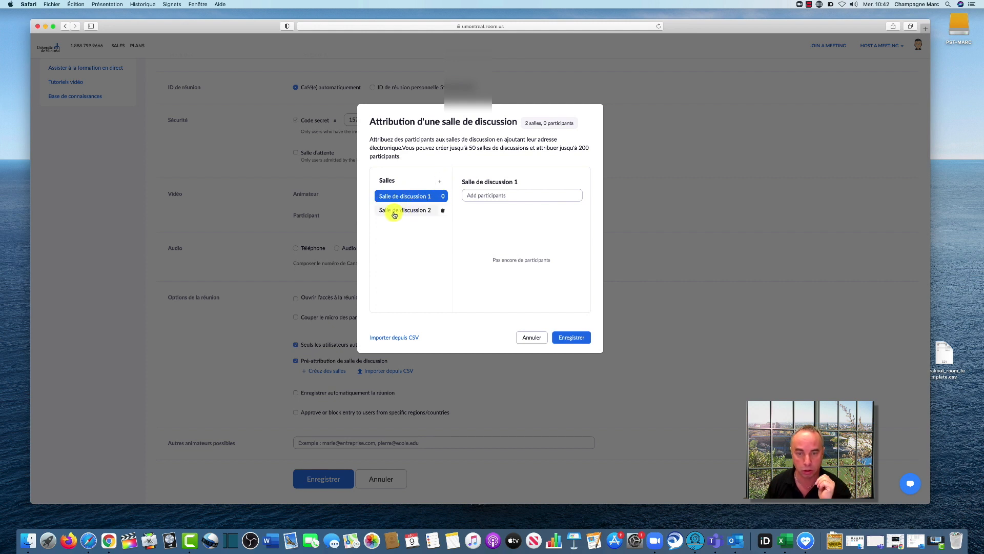
click(441, 183)
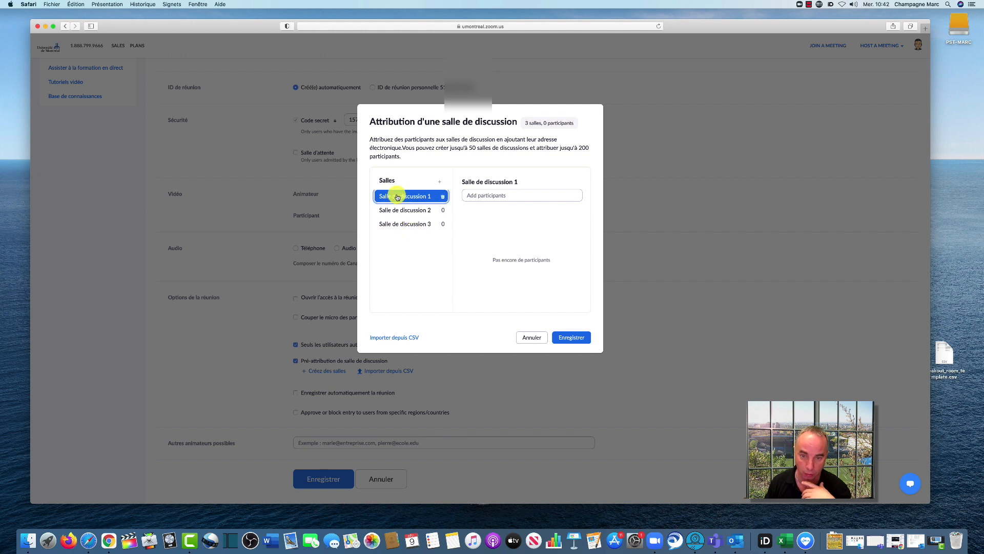
click(480, 196)
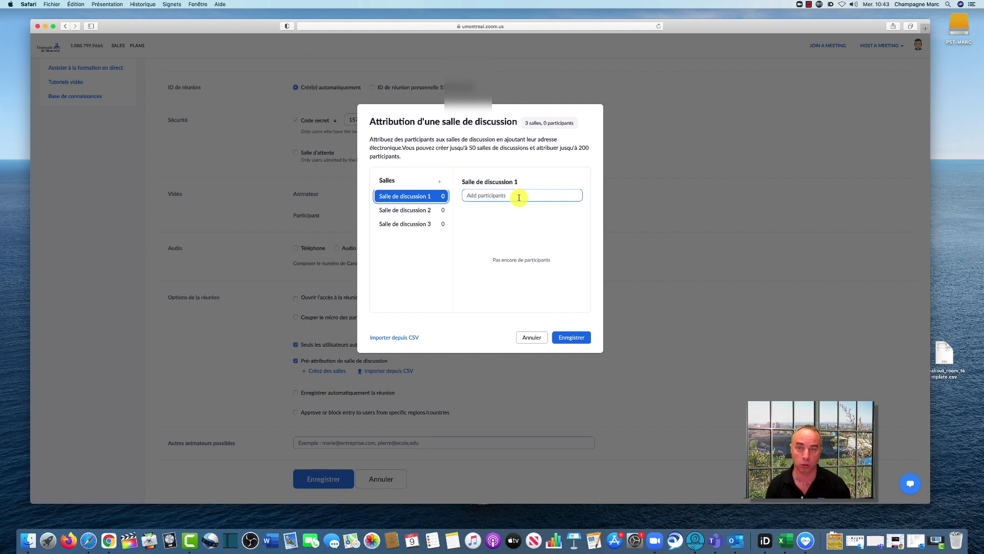
click(531, 337)
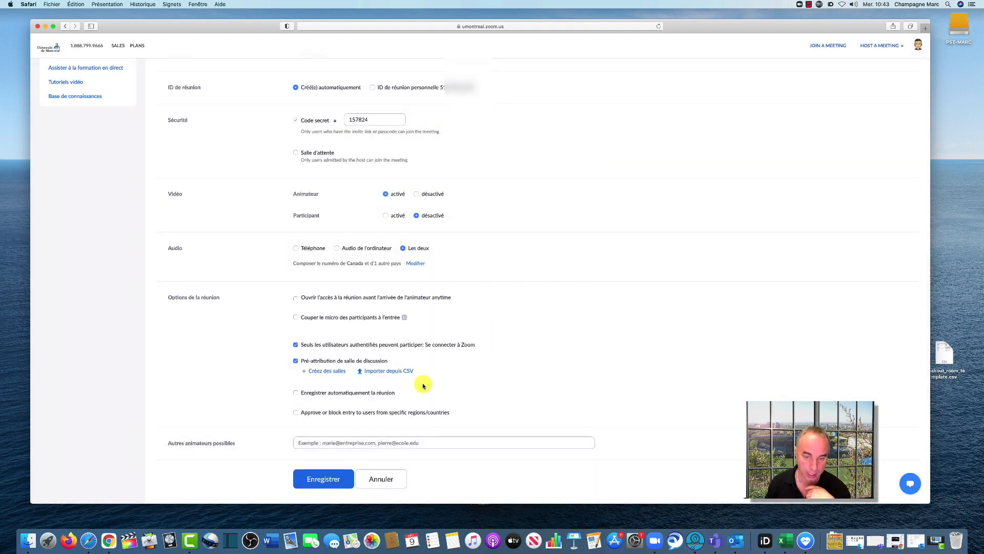
Download the CSV template for importing rooms and participants, and open breakout_room_template.csv from the desktop in Microsoft Excel
click(384, 372)
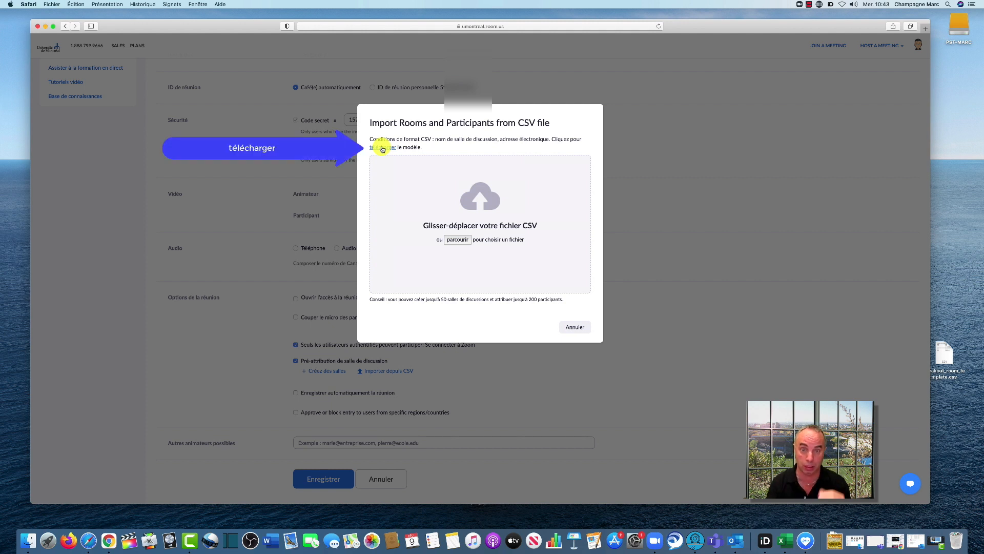
click(382, 149)
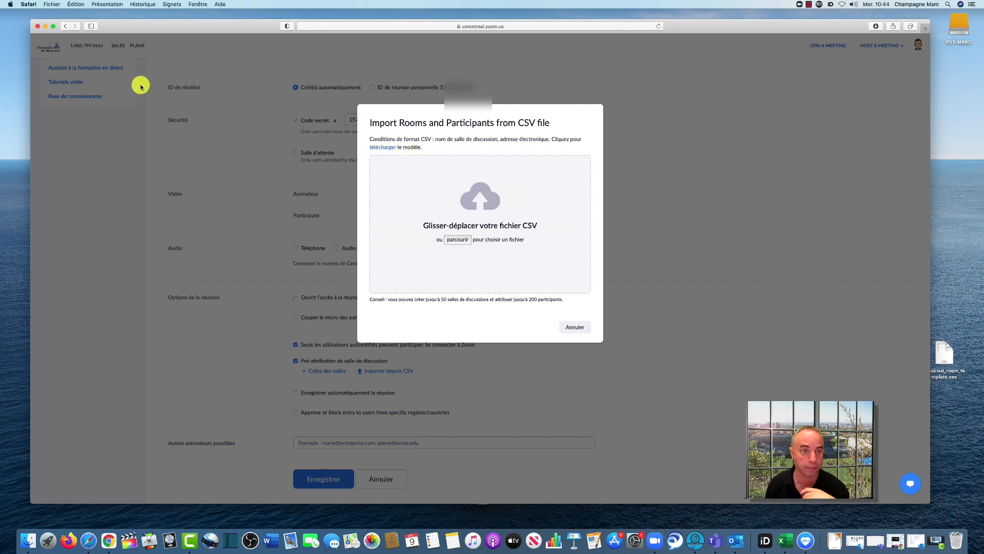
click(44, 27)
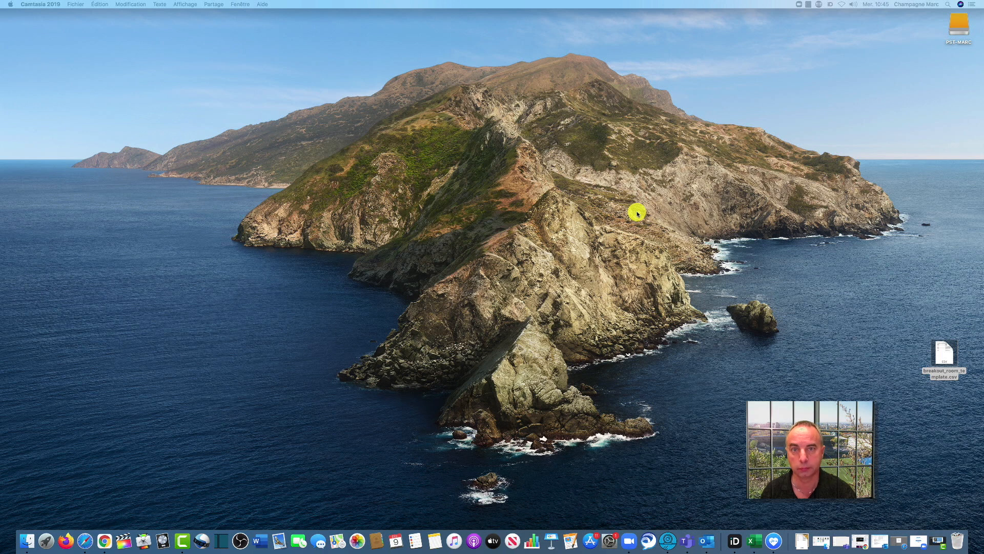
right_click(942, 354)
mouse_move(903, 358)
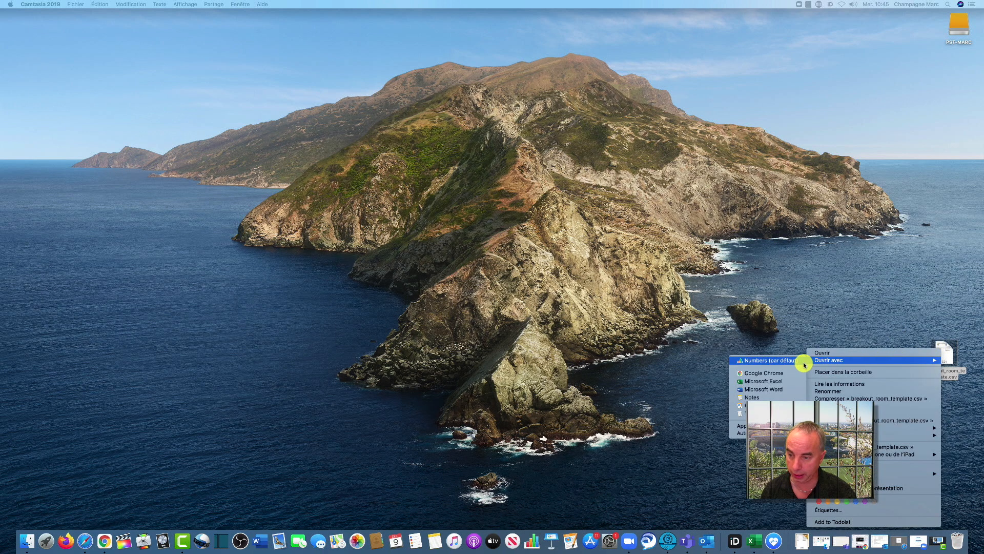
click(786, 381)
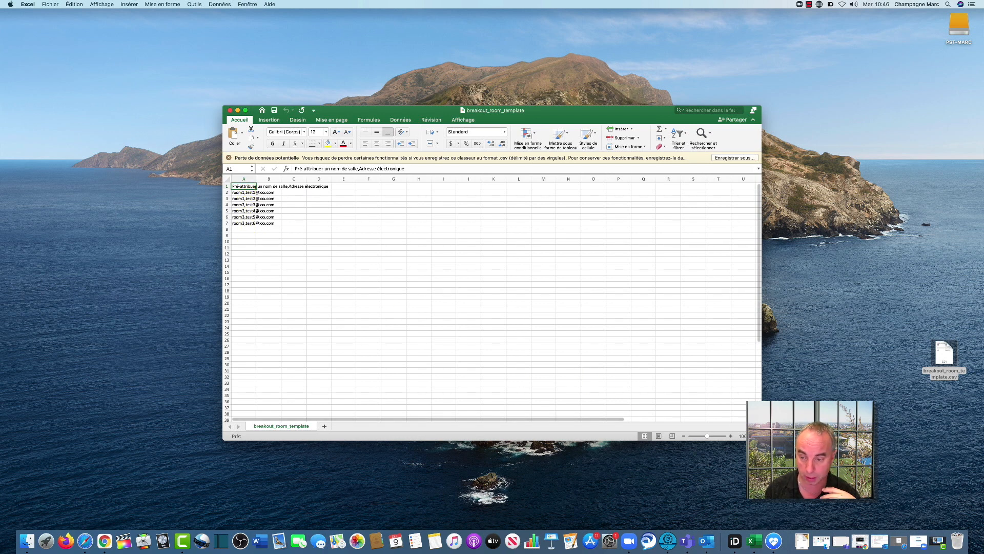
Replace the sample entry in cell A2 with room name salle1, a comma and the first participant's e-mail address
click(731, 436)
click(731, 435)
click(731, 435)
click(731, 436)
click(731, 435)
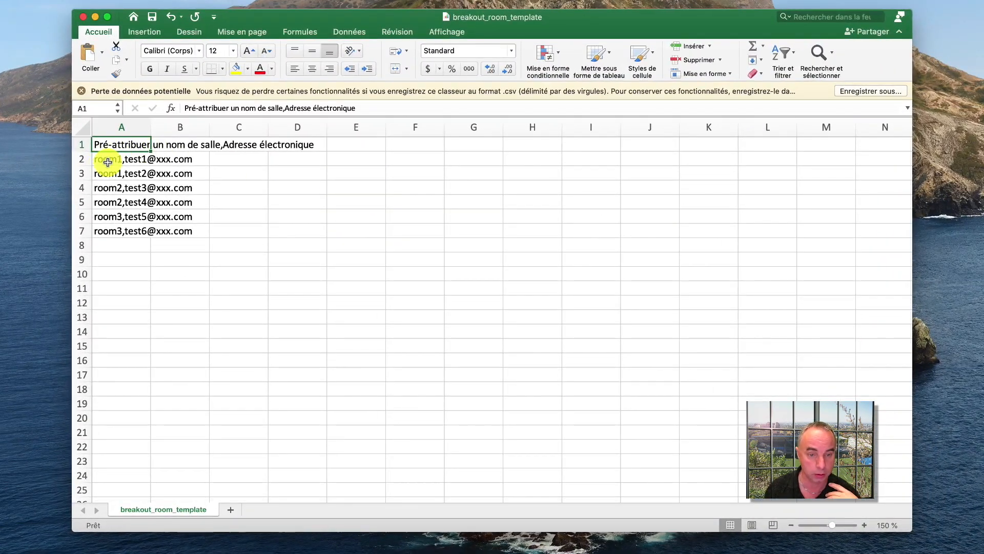
click(108, 161)
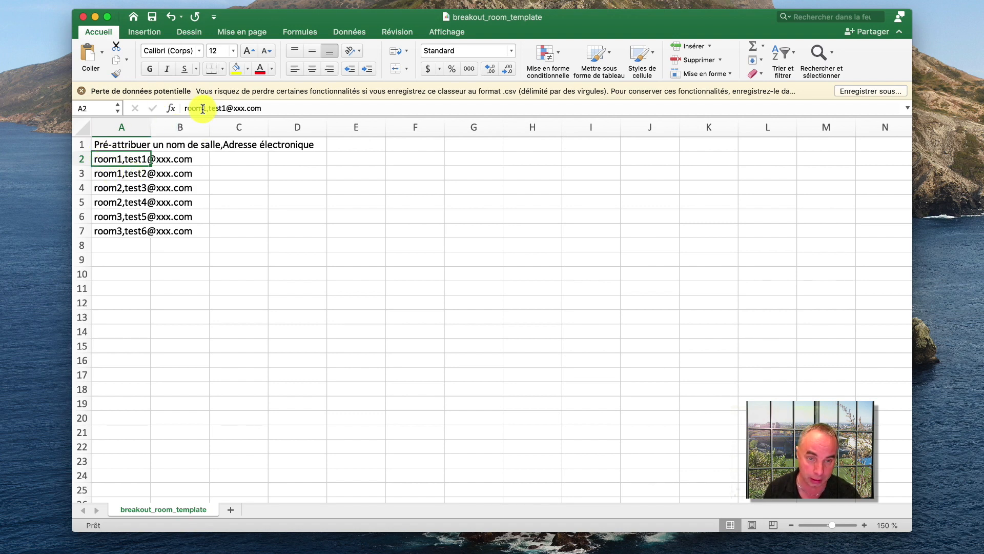
drag(205, 109, 185, 109)
text(salle)
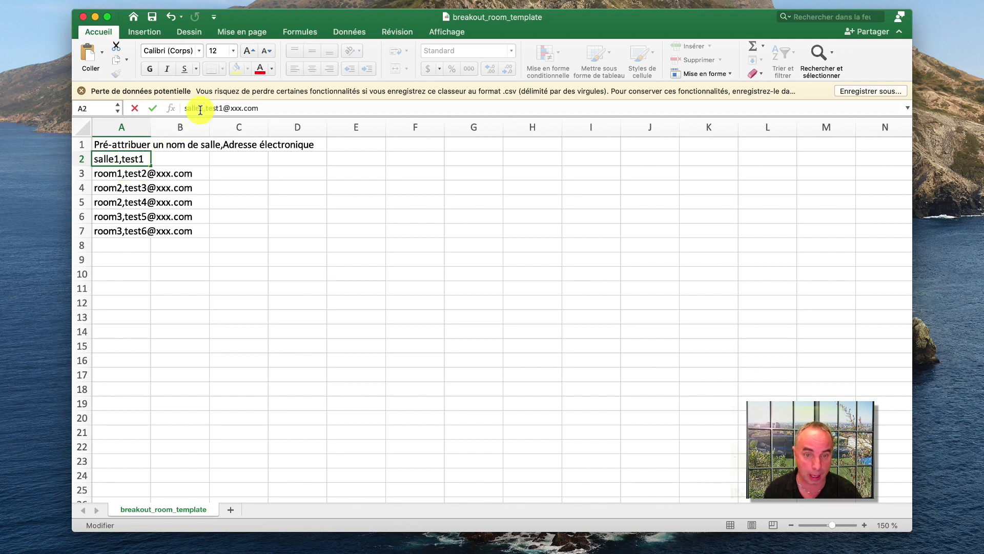
drag(205, 108, 265, 109)
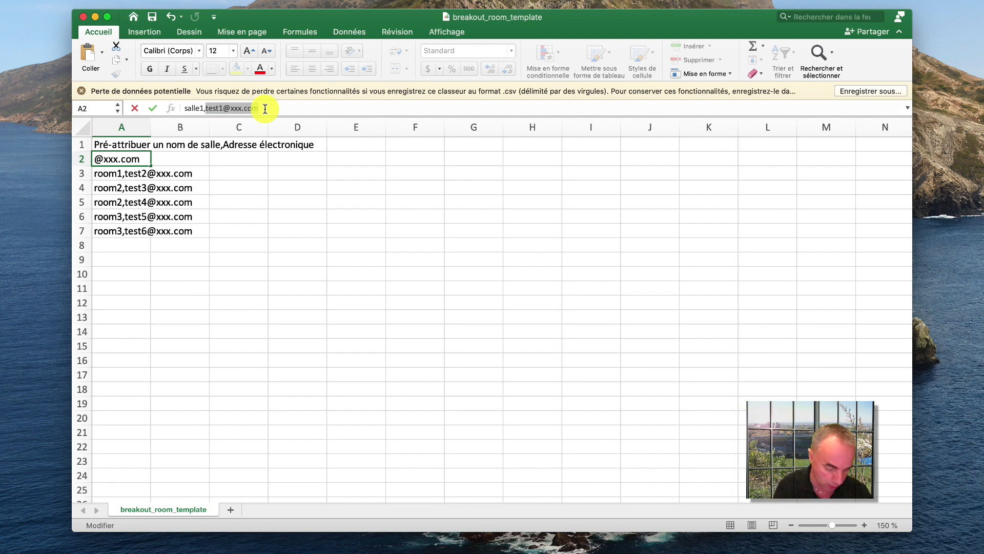
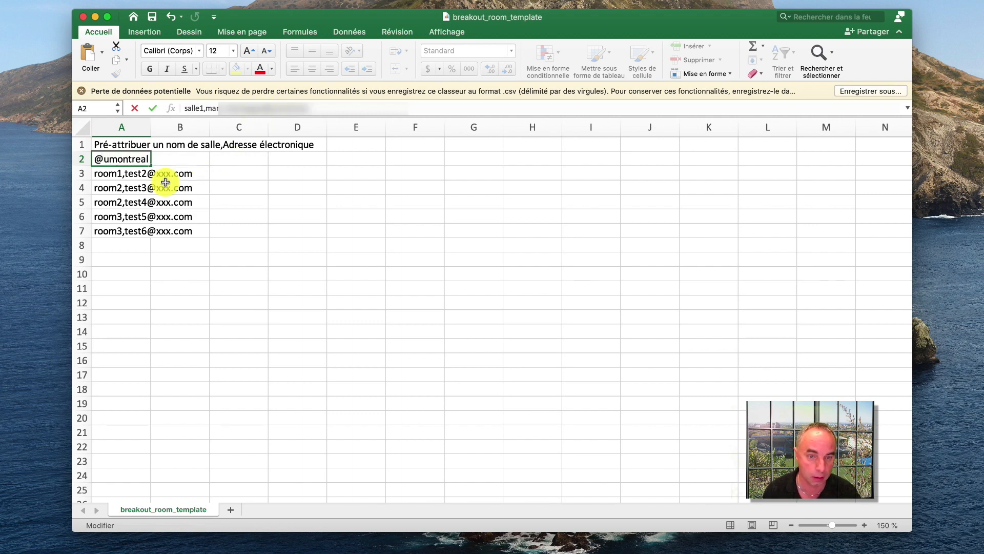
Replace the sample entry in cell A3 with room name salle1, a comma and the second participant's e-mail address
click(111, 174)
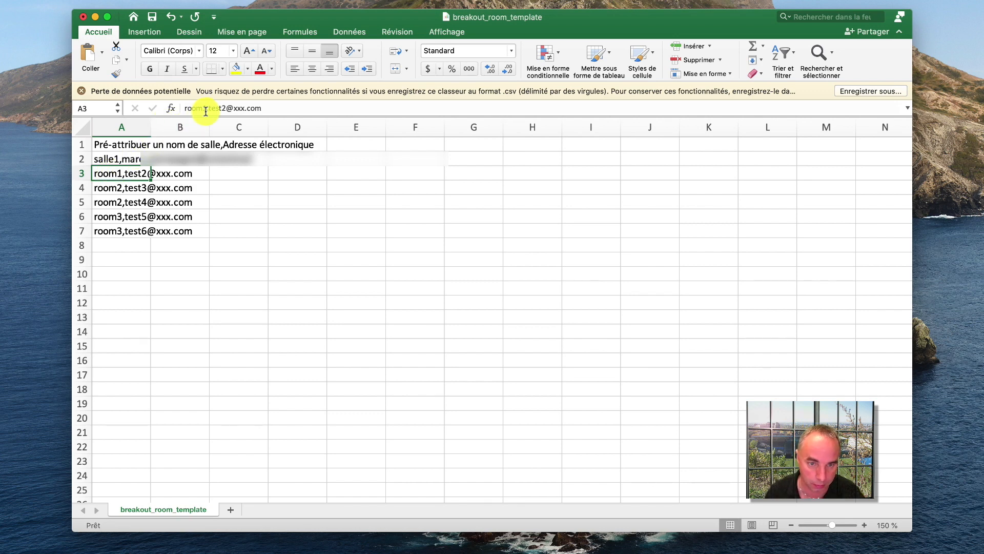
drag(203, 107, 165, 108)
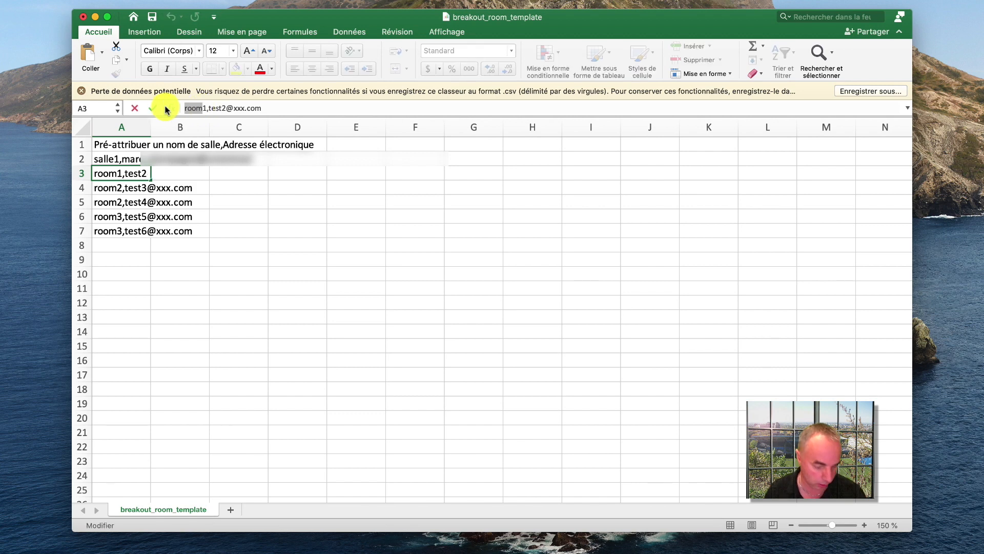
text(salle)
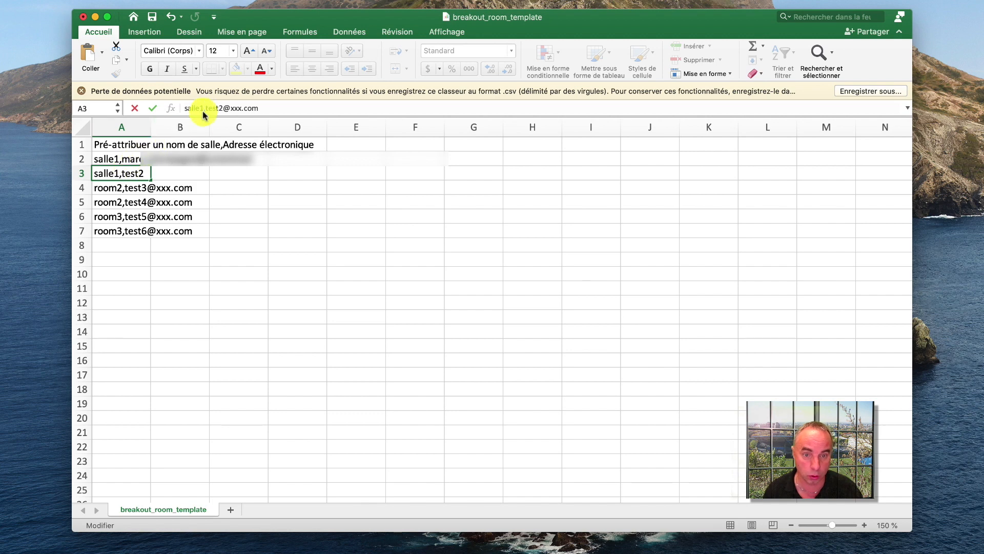
drag(206, 107, 268, 109)
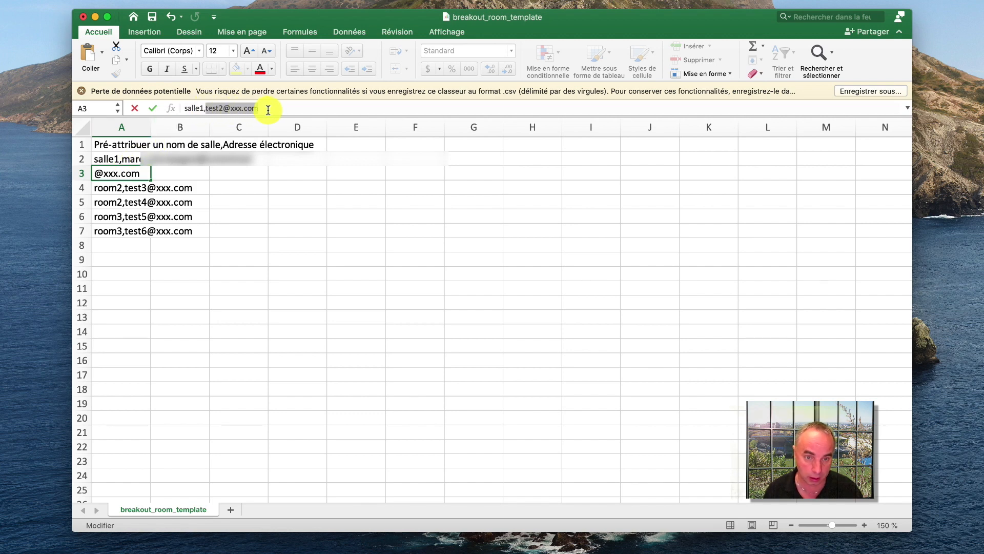
key(super+v)
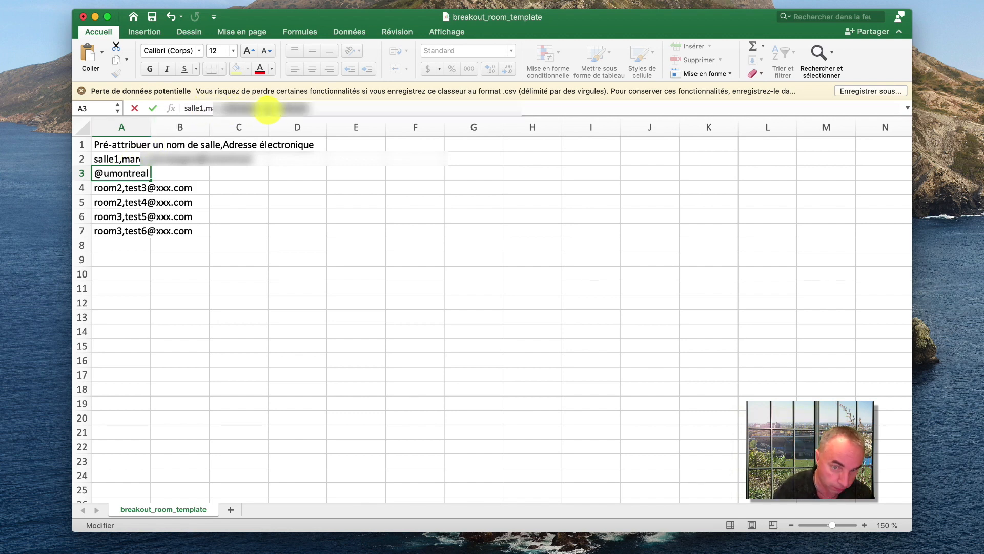
key(BackSpace)
key(BackSpace)
key(BackSpace)
key(BackSpace)
key(BackSpace)
key(BackSpace)
key(BackSpace)
key(BackSpace)
key(BackSpace)
key(BackSpace)
key(BackSpace)
key(BackSpace)
key(BackSpace)
key(BackSpace)
key(BackSpace)
key(BackSpace)
key(BackSpace)
key(BackSpace)
key(BackSpace)
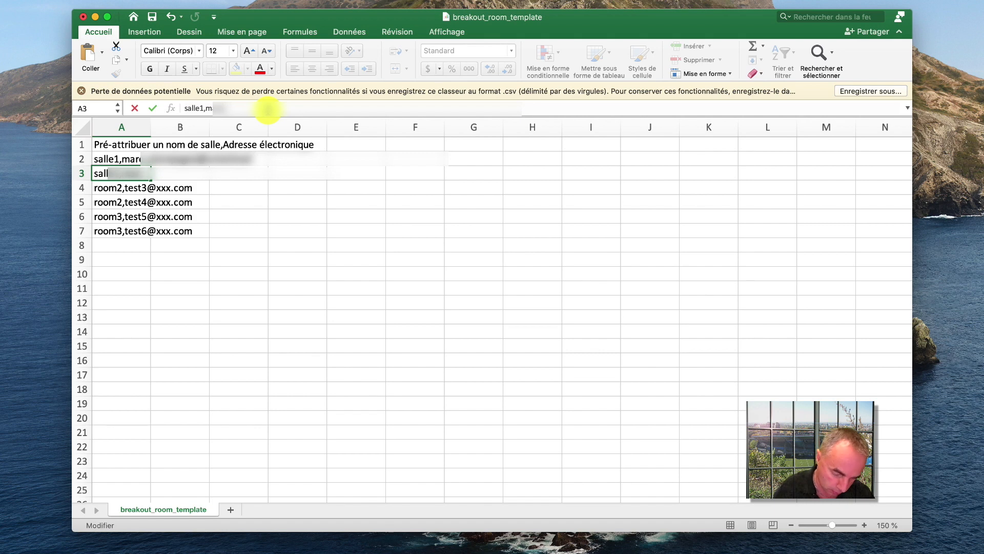
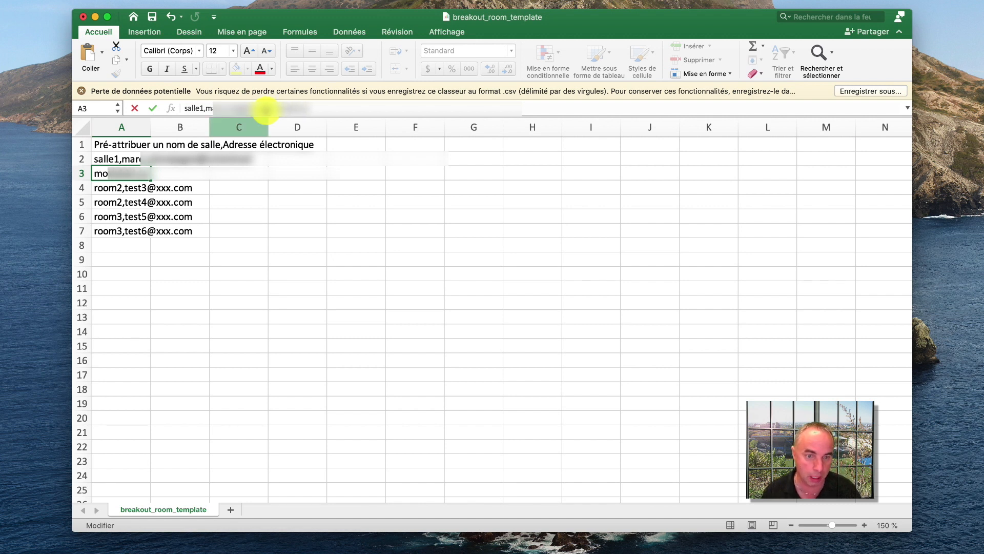
Change the room name in cell A4 to salle2, keeping the sample e-mail address
click(109, 189)
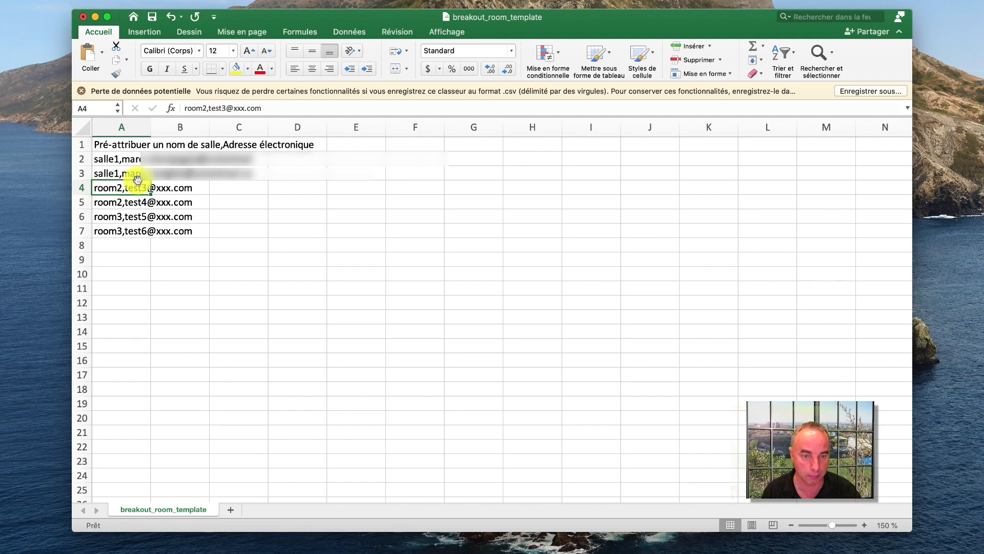
click(203, 108)
drag(203, 109, 184, 109)
text(salle)
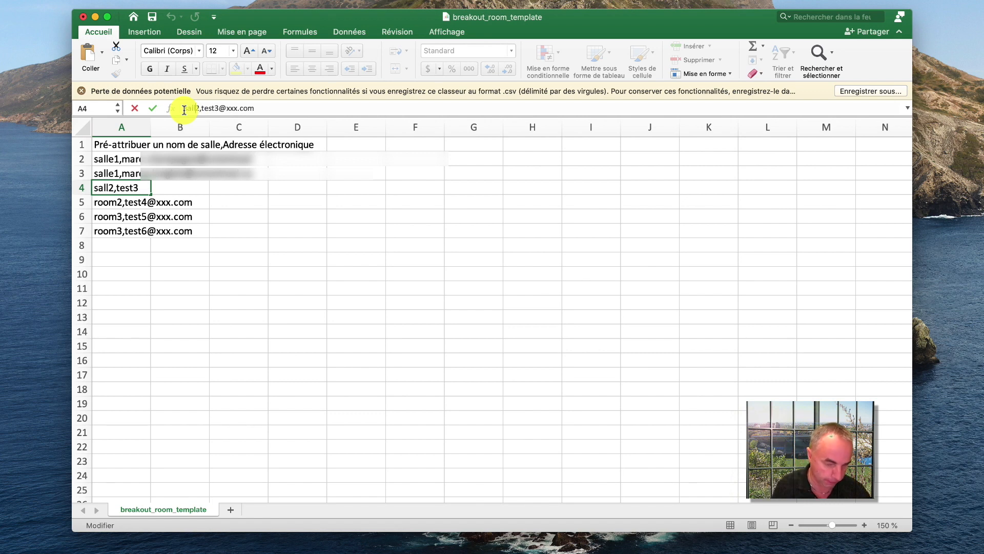
click(107, 202)
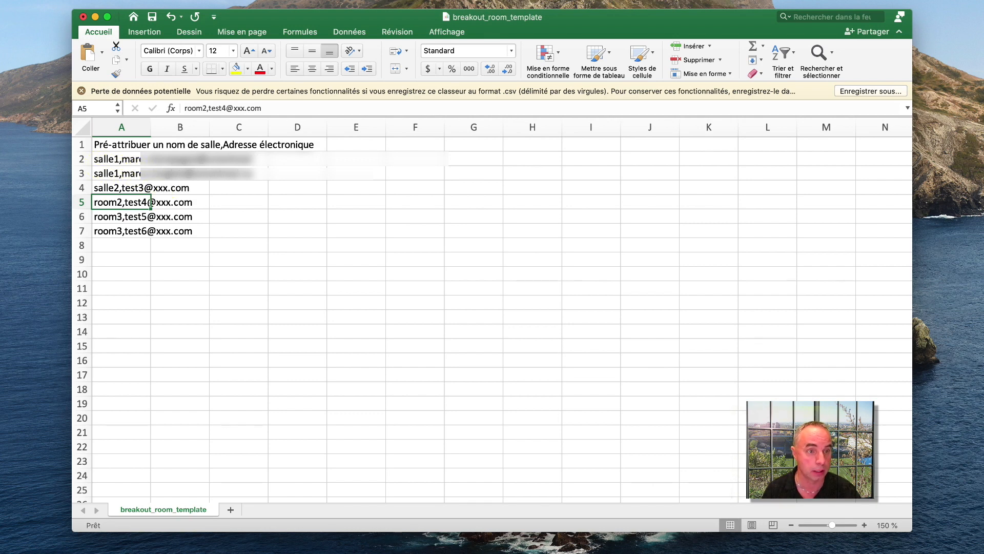
Save a copy of the file to the desktop as breakout_petite in CSV UTF-8 (délimité par des virgules) format
key(shift+super+s)
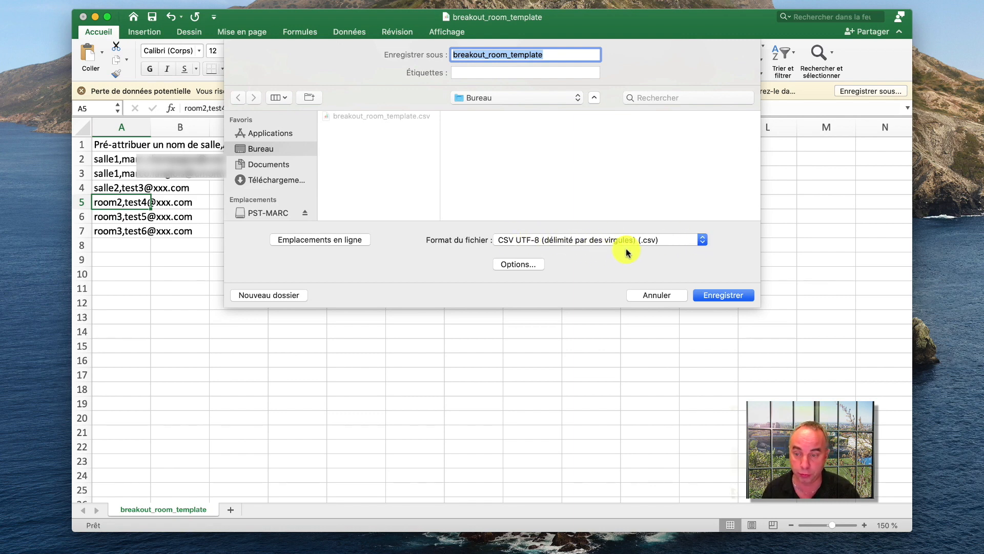
click(700, 241)
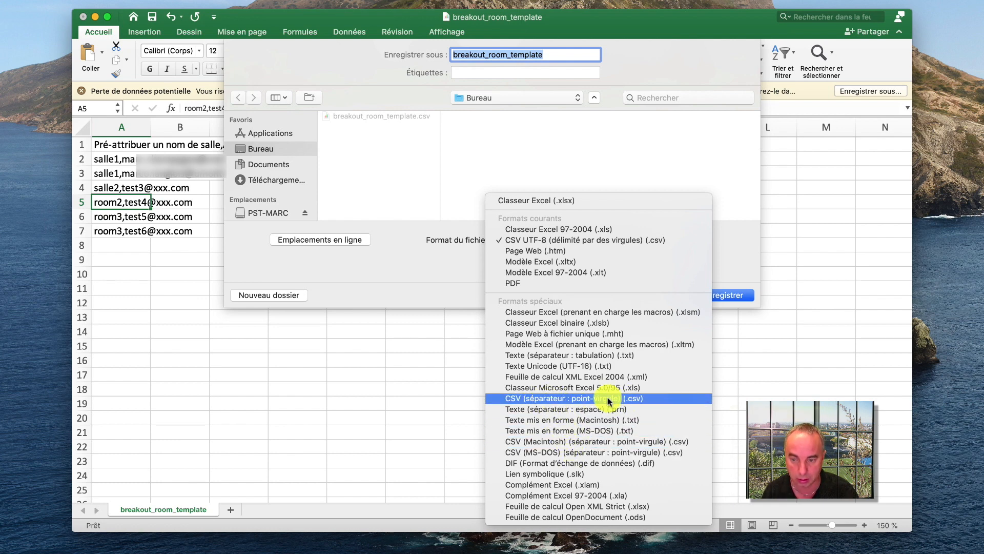
click(729, 254)
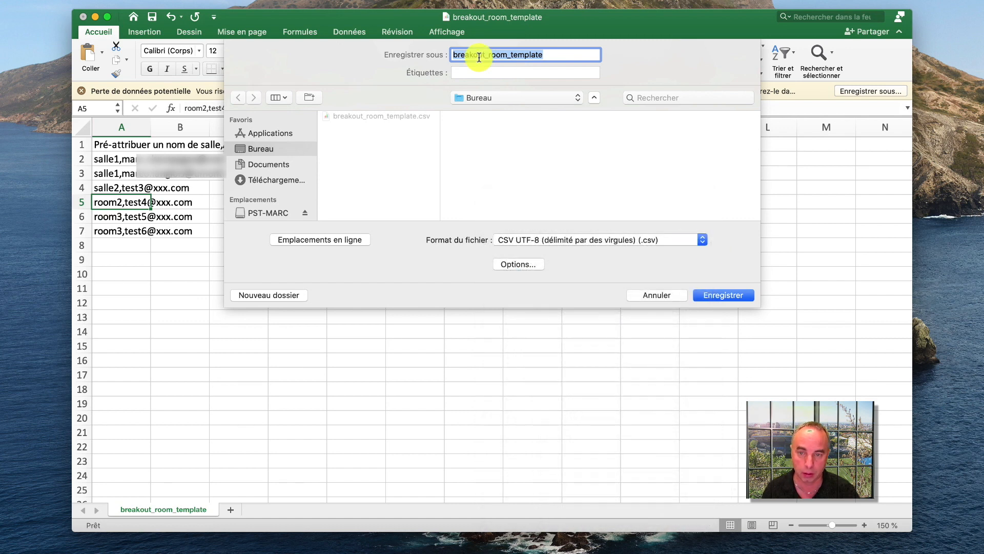
click(488, 55)
drag(489, 55, 571, 65)
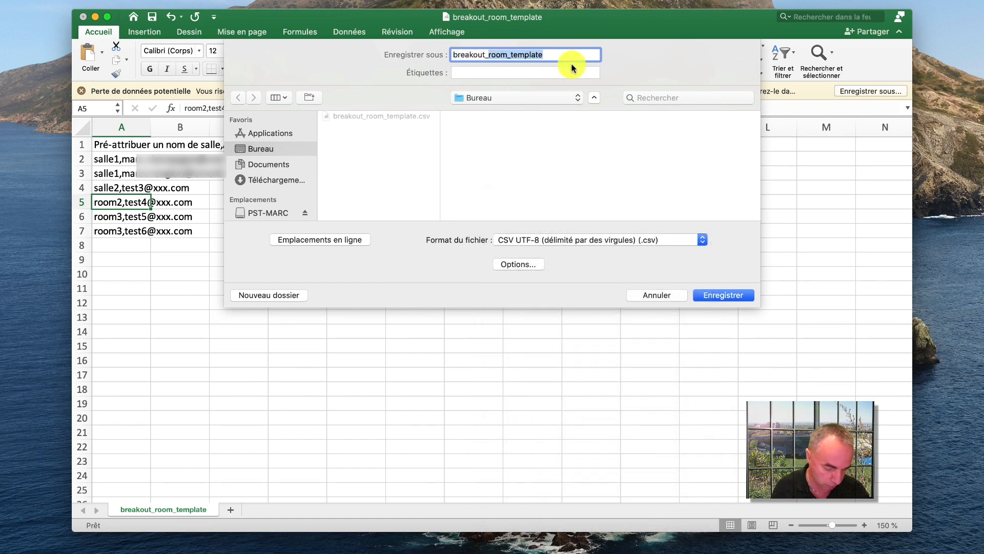
text(peti)
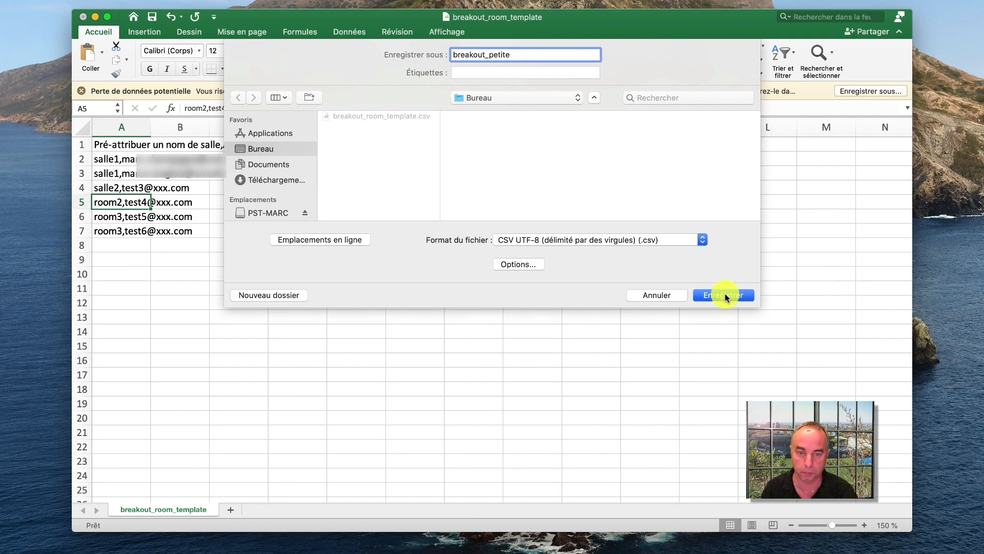
click(723, 295)
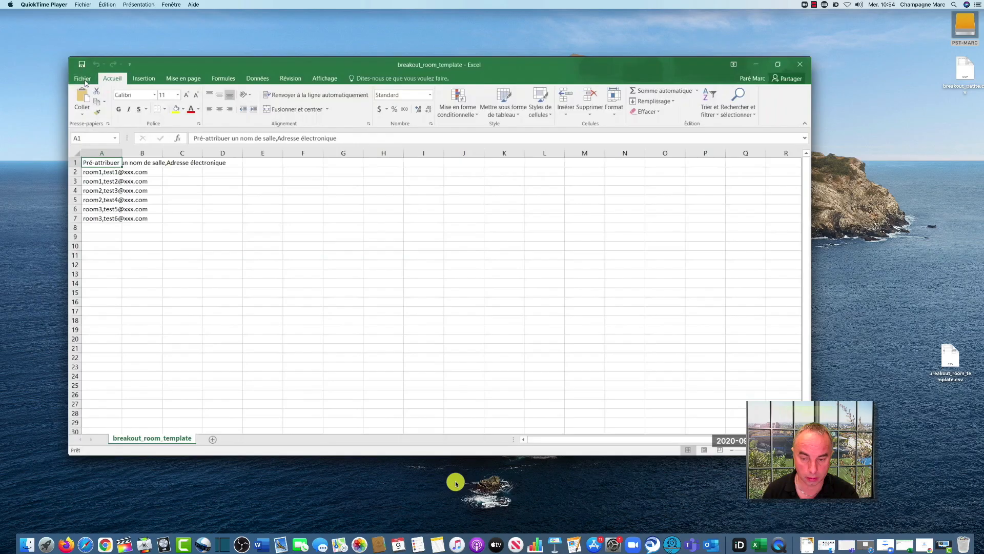
In Excel for Windows, prepare to save breakout_room_template to the desktop as toto in CSV (séparateur : point-virgule) format
click(81, 80)
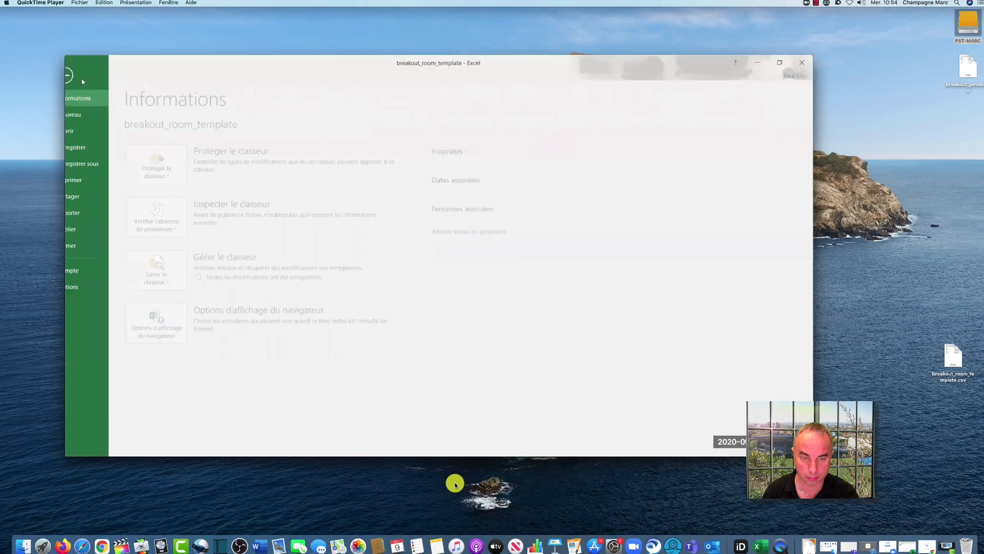
click(48, 153)
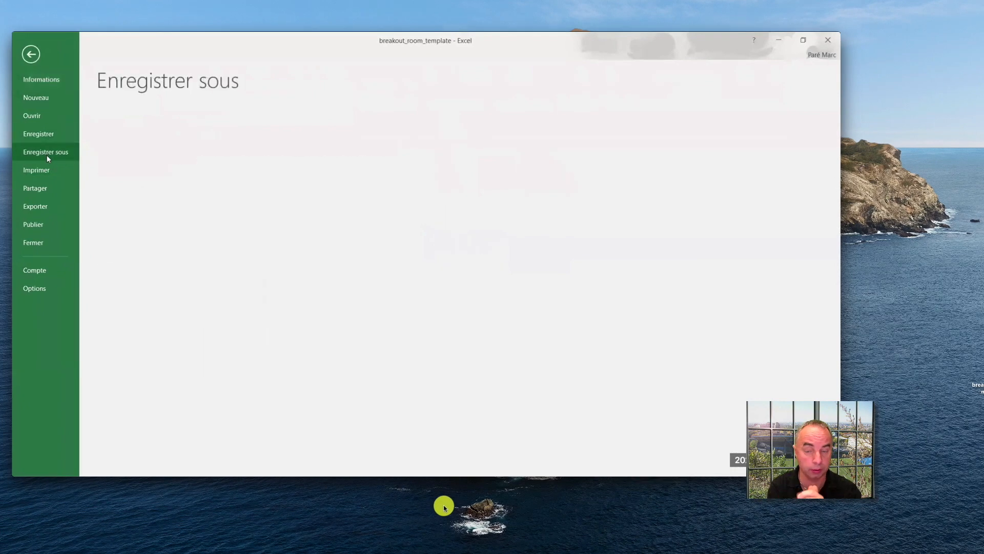
click(165, 267)
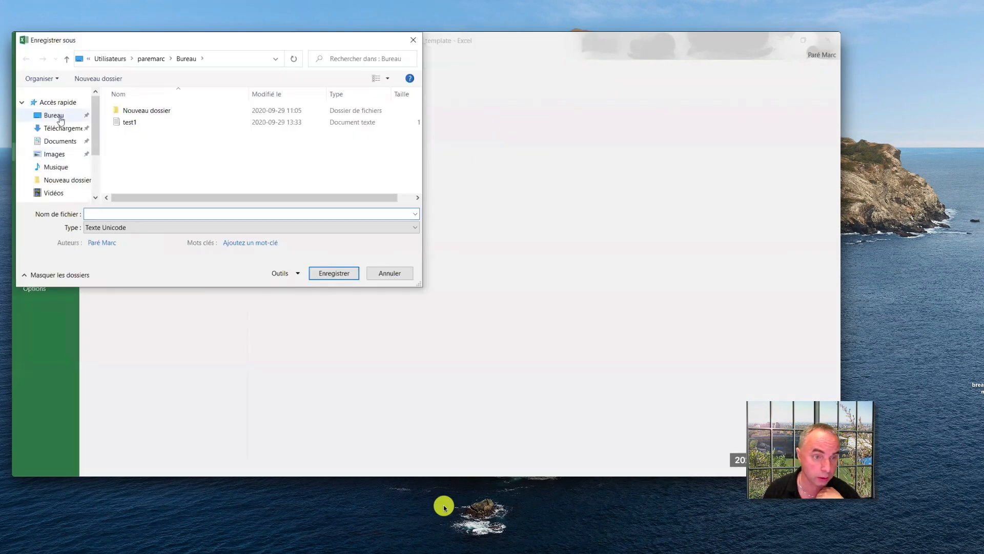
click(60, 116)
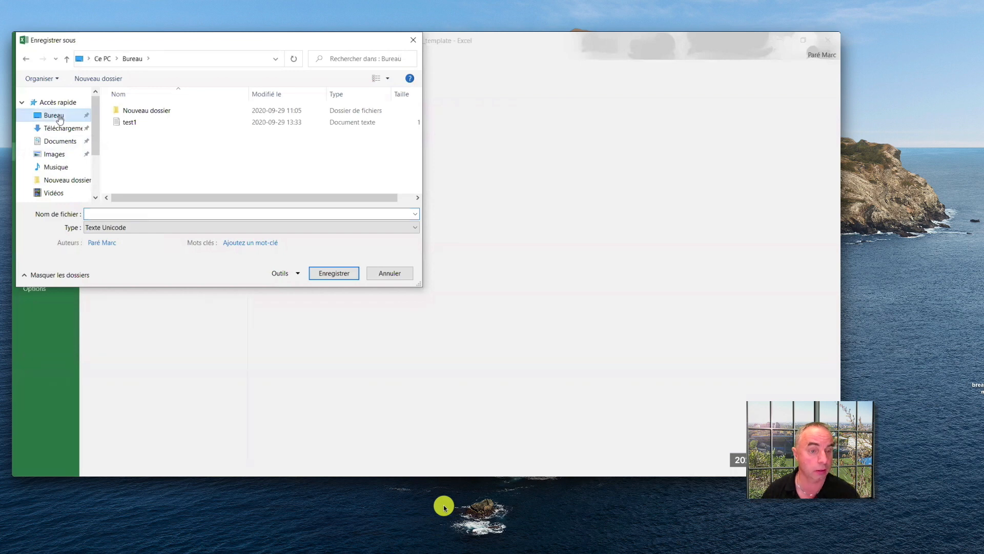
click(152, 213)
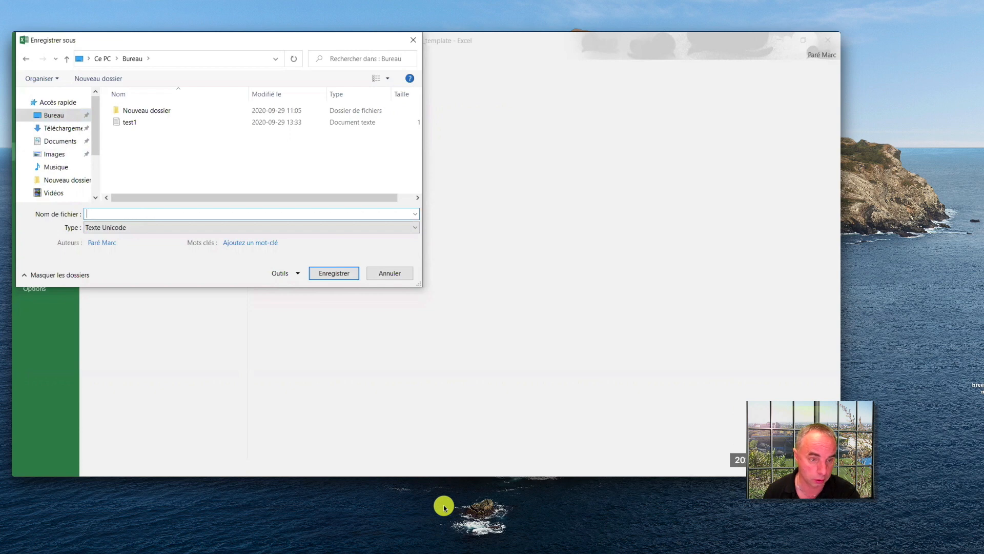
text(toto)
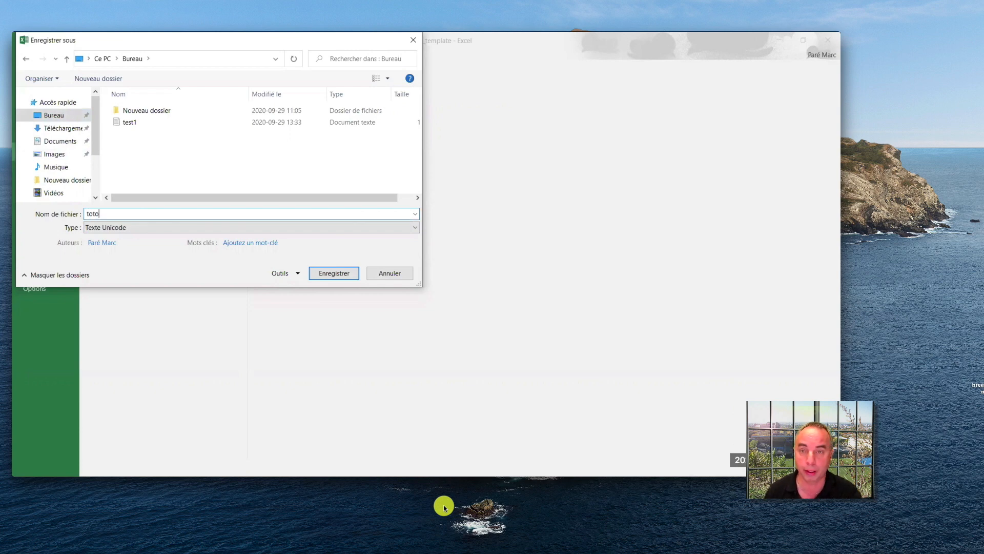
click(415, 228)
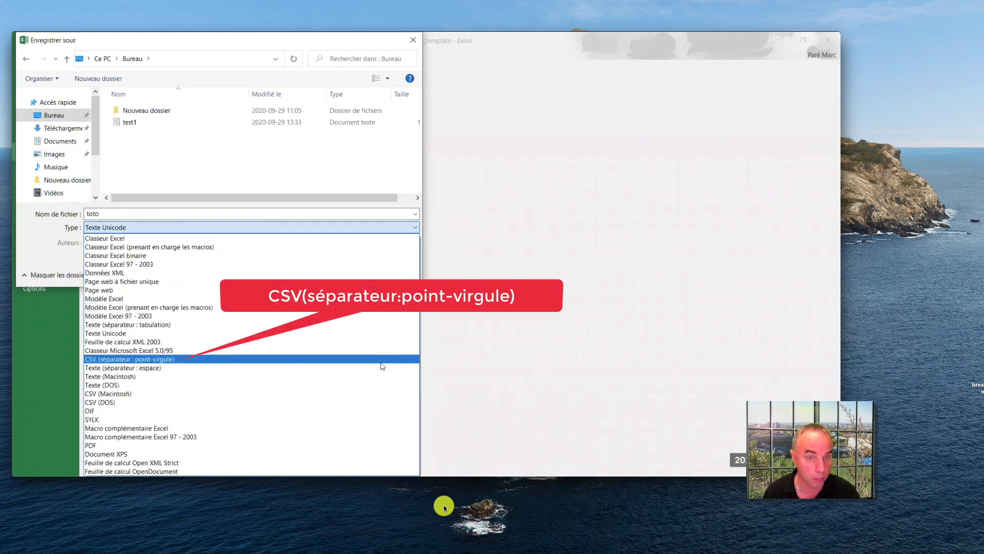
click(382, 360)
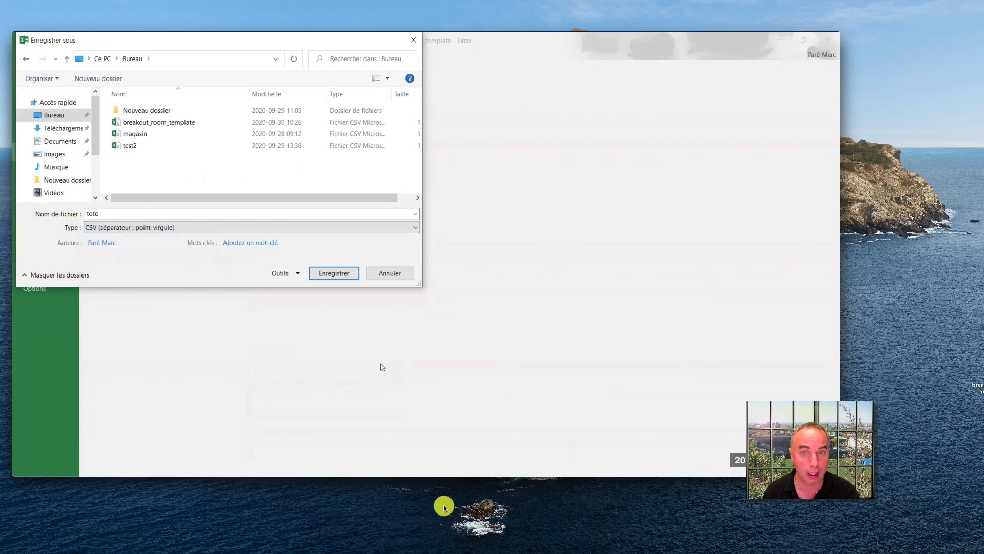
Set the file's encoding to Unicode (UTF-8) in the web options and save toto, keeping the CSV format
click(298, 274)
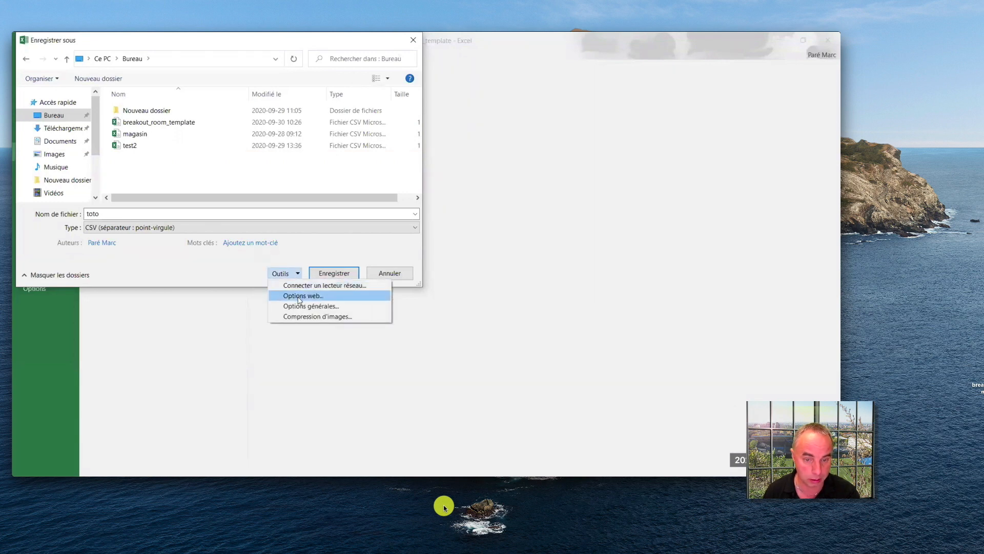
click(300, 296)
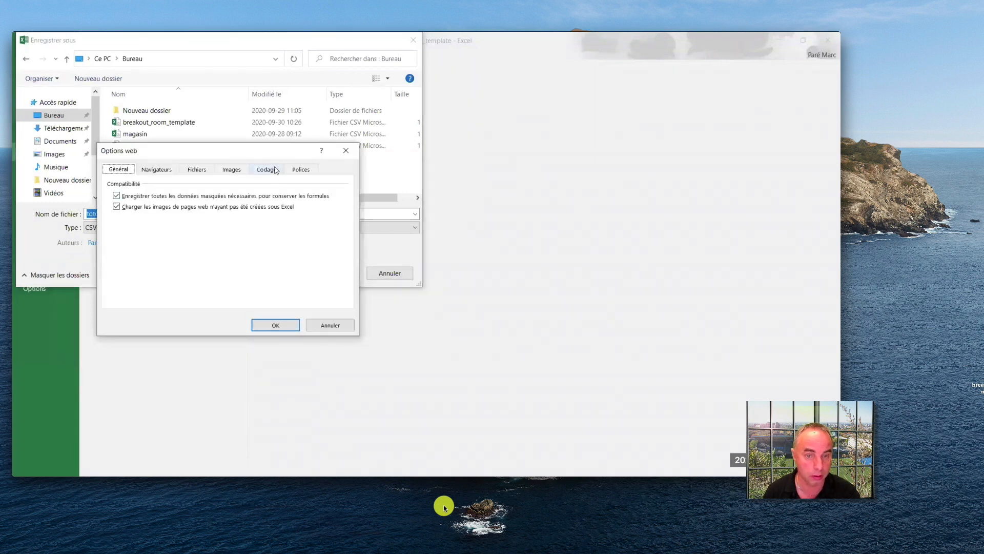
click(276, 170)
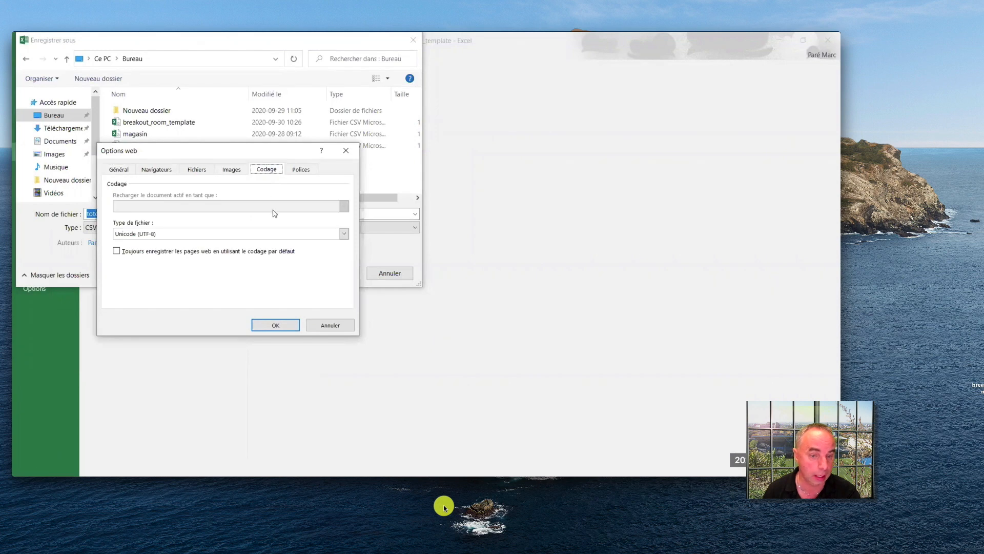
click(344, 234)
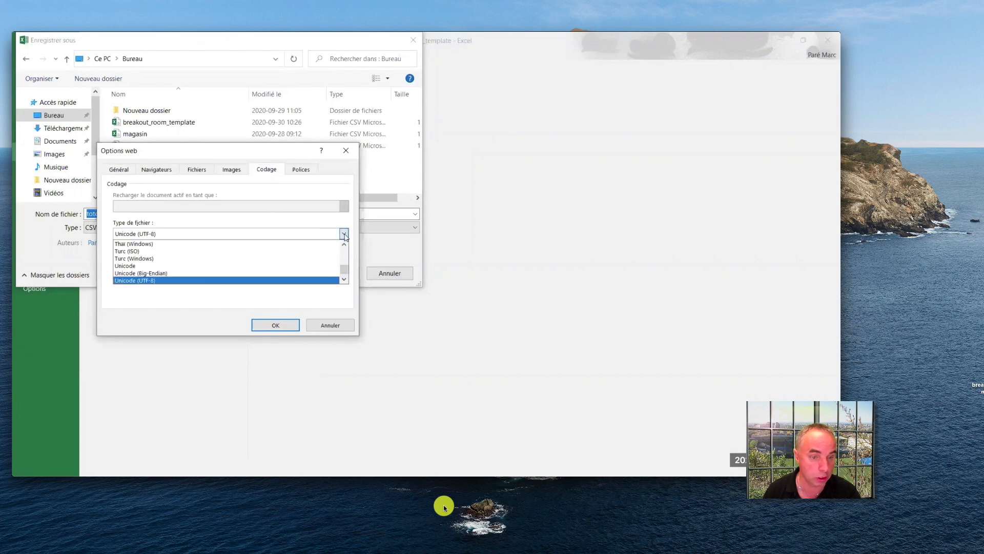
click(330, 283)
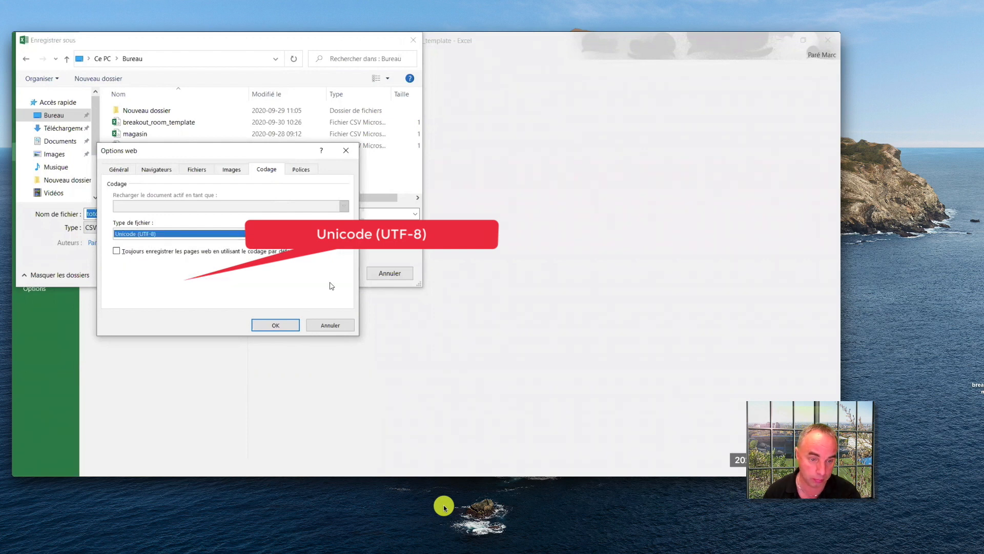
click(277, 326)
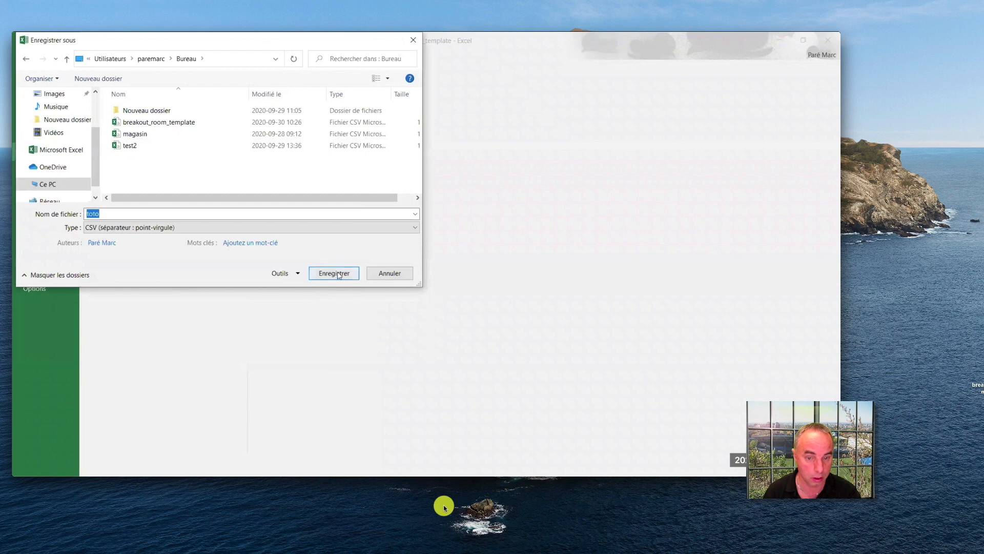
click(339, 274)
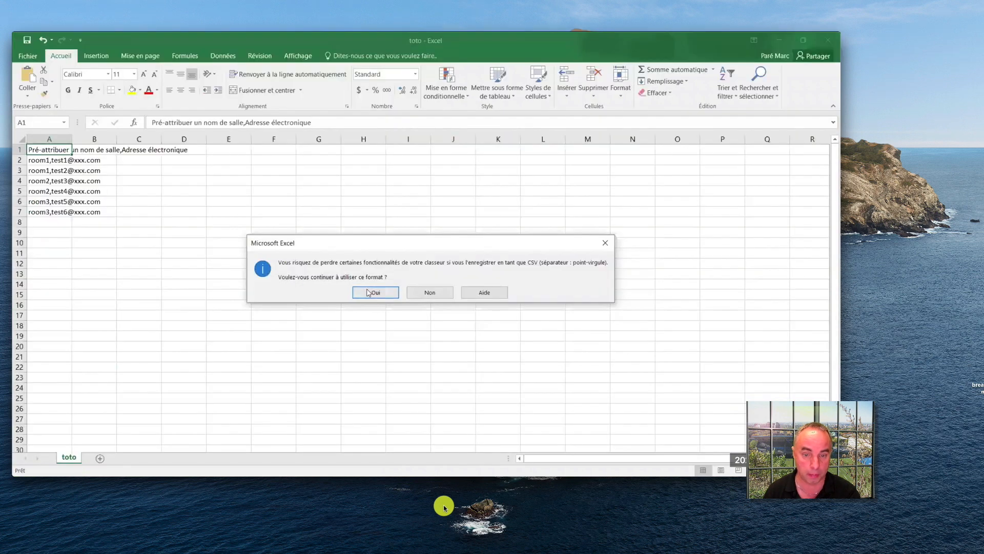
click(372, 290)
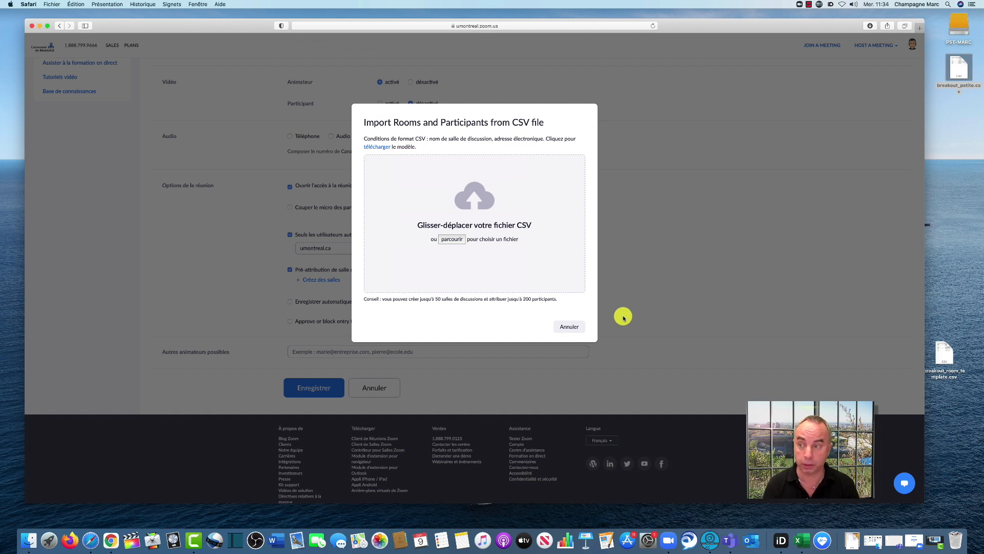
Import the breakout rooms from breakout_petite.csv, check the participants assigned to salle2, save the assignments, and minimize the browser
click(449, 240)
click(405, 53)
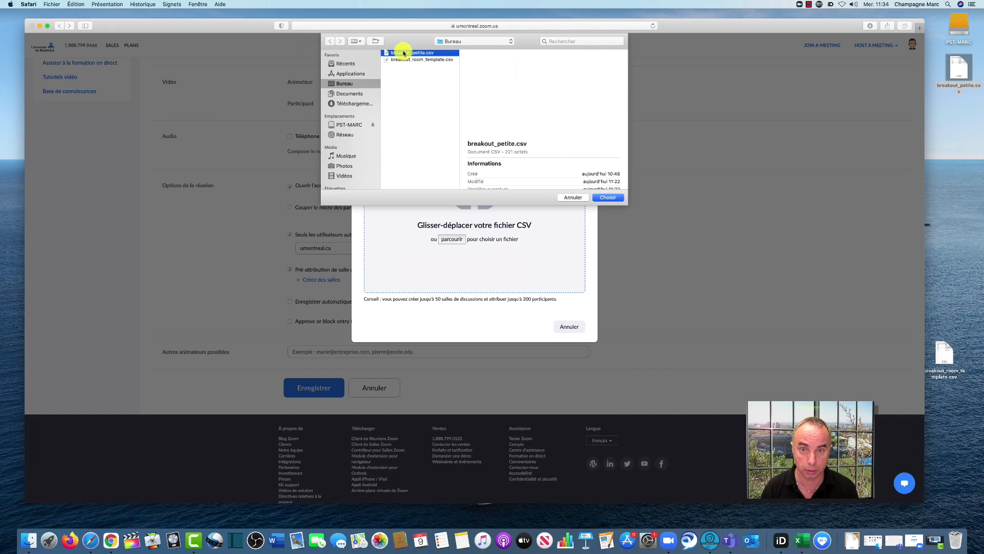
click(610, 197)
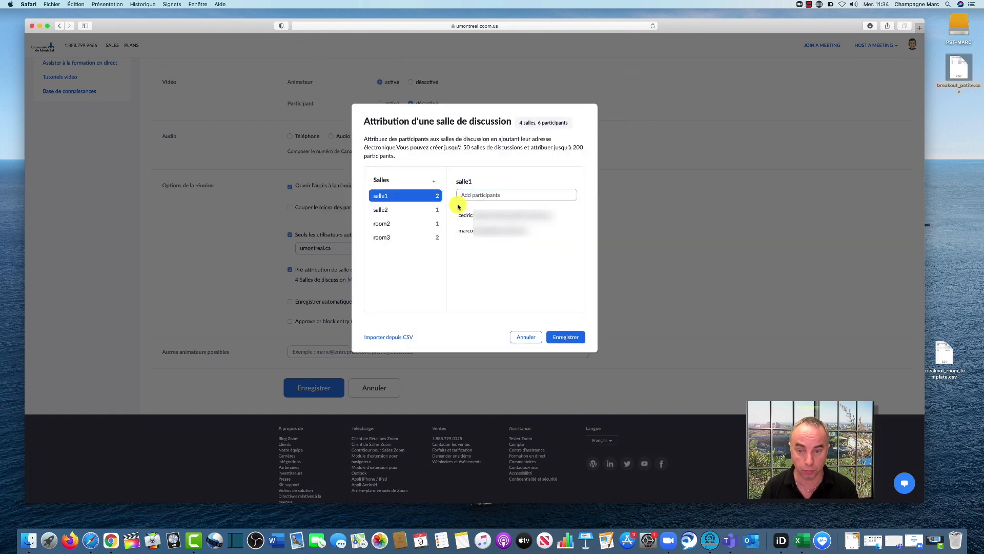
click(381, 212)
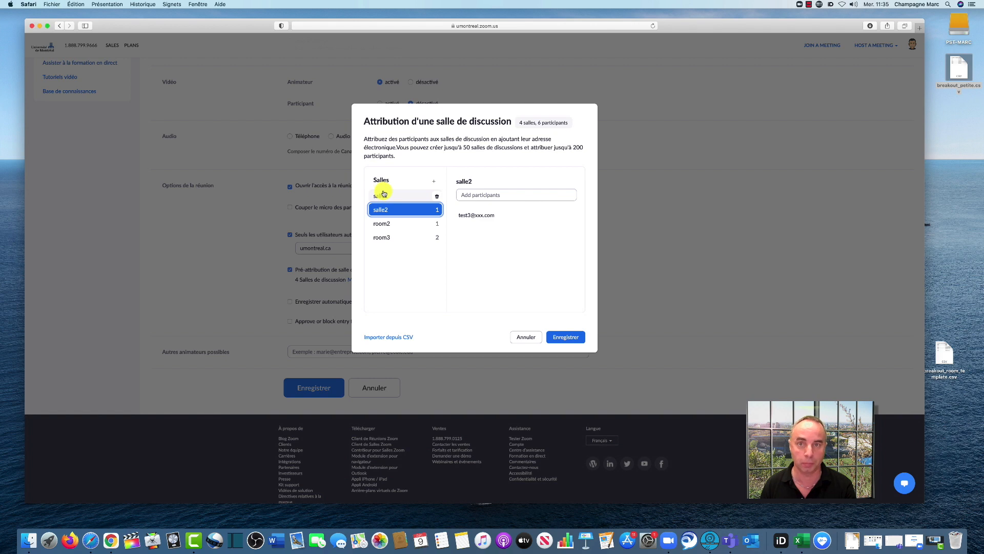
click(567, 337)
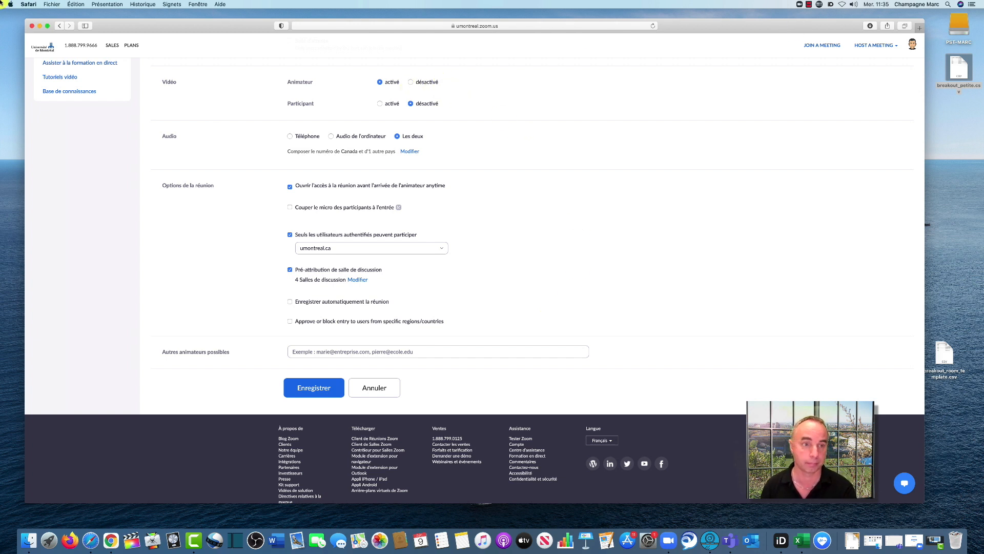
click(39, 25)
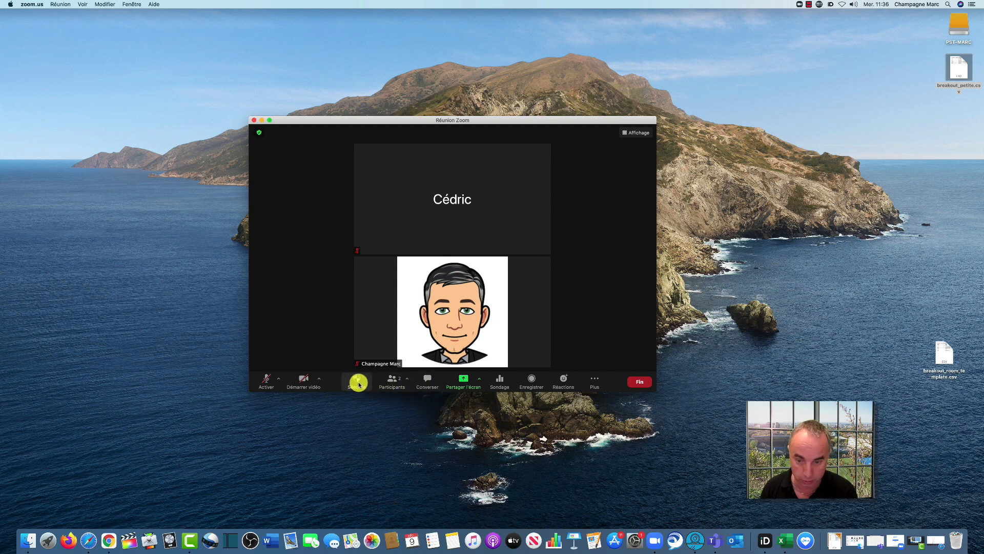
In the Zoom meeting, display the pre-assigned breakout rooms and examine their participant, automatic closing and countdown options
click(597, 384)
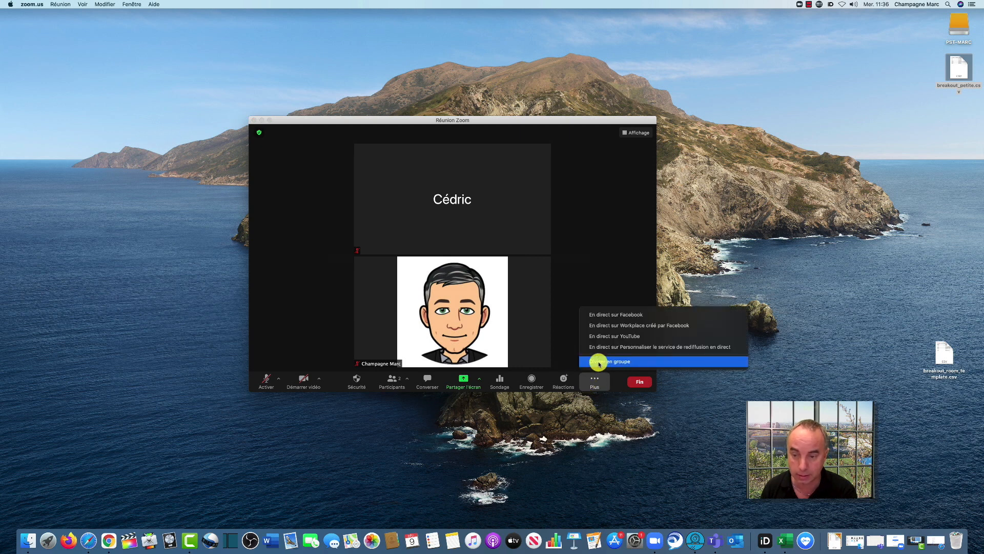
click(599, 362)
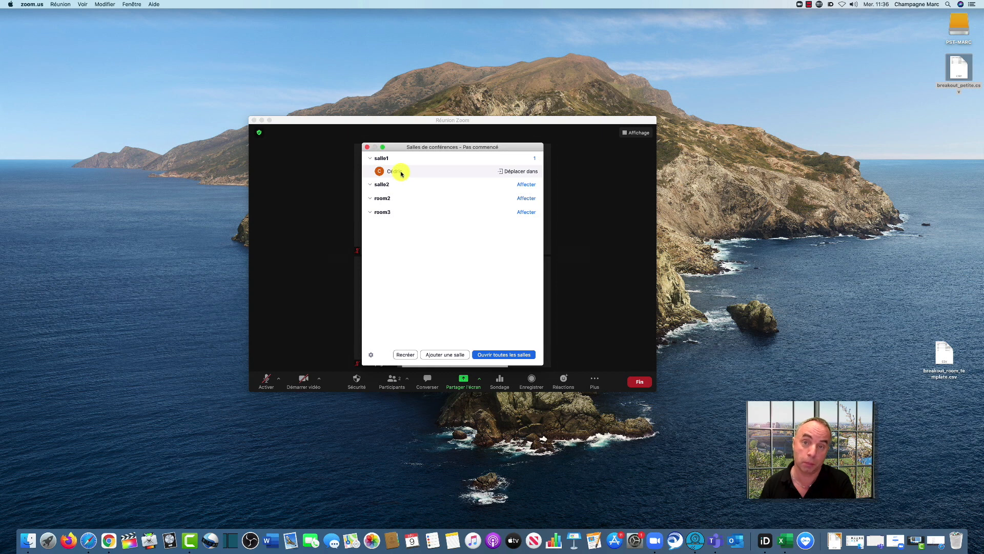
mouse_move(379, 186)
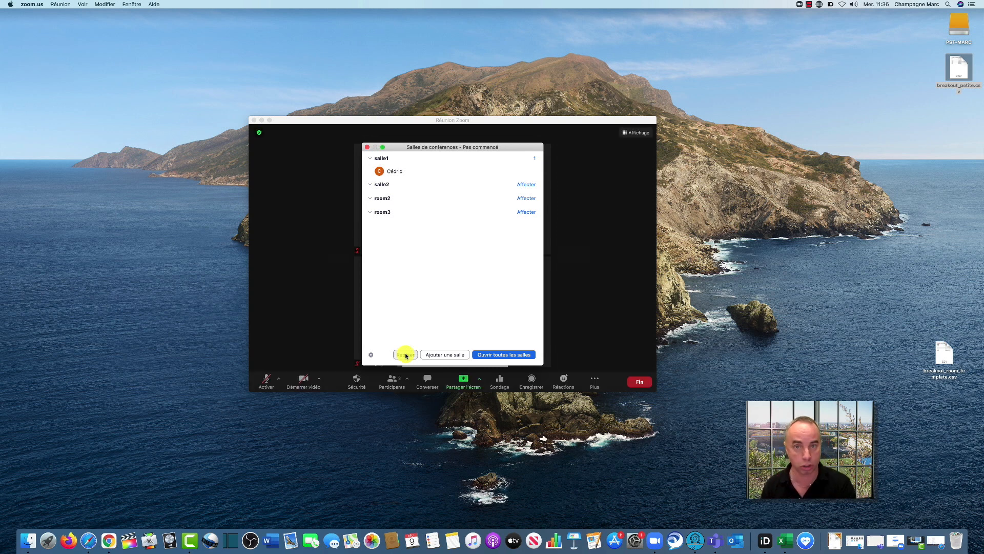
click(370, 355)
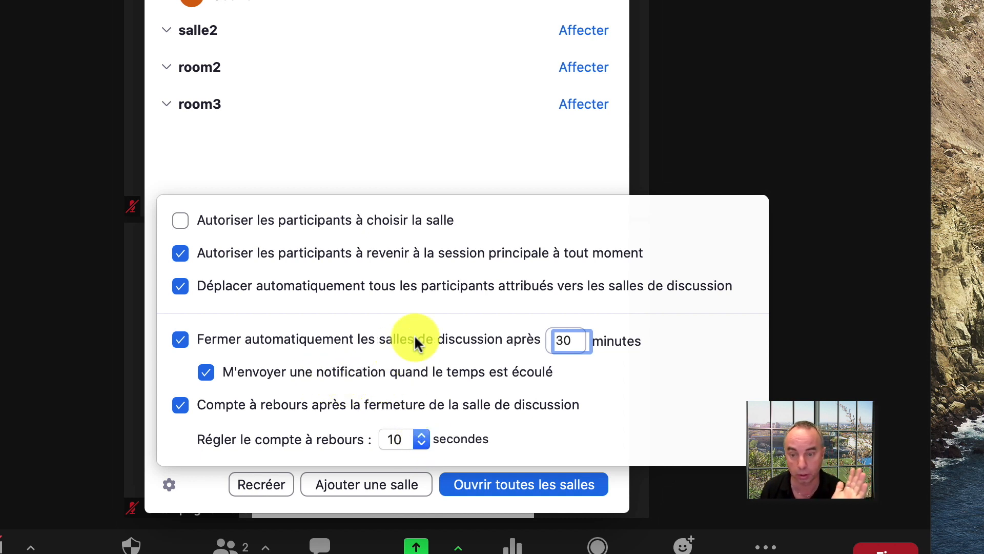
click(314, 176)
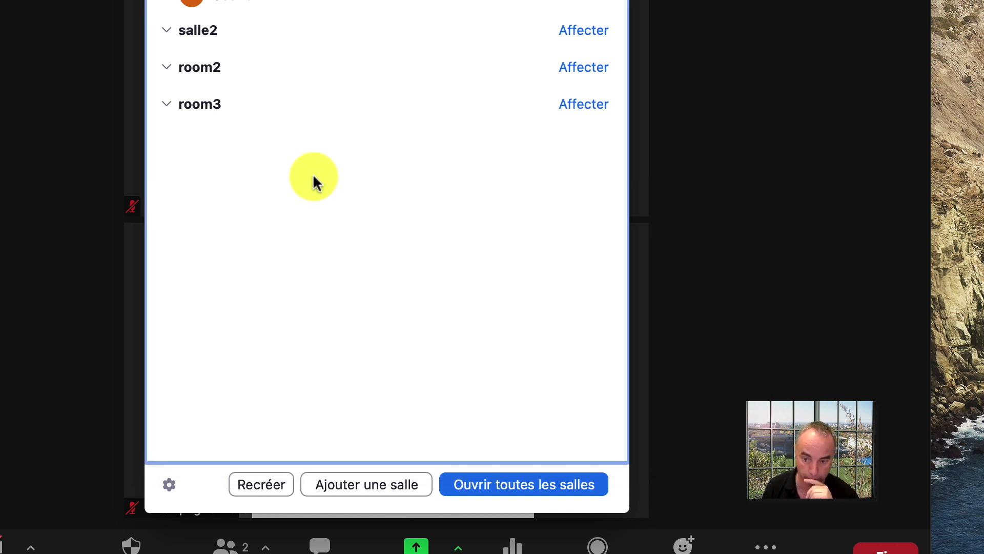
Open all breakout rooms and check which other rooms the salle1 participant can be moved to
click(500, 483)
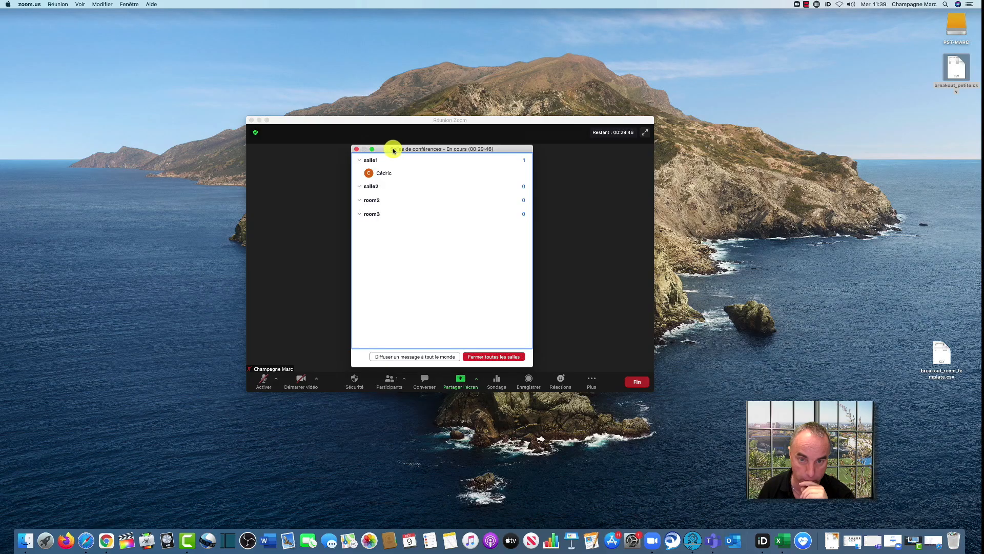
drag(393, 151, 649, 227)
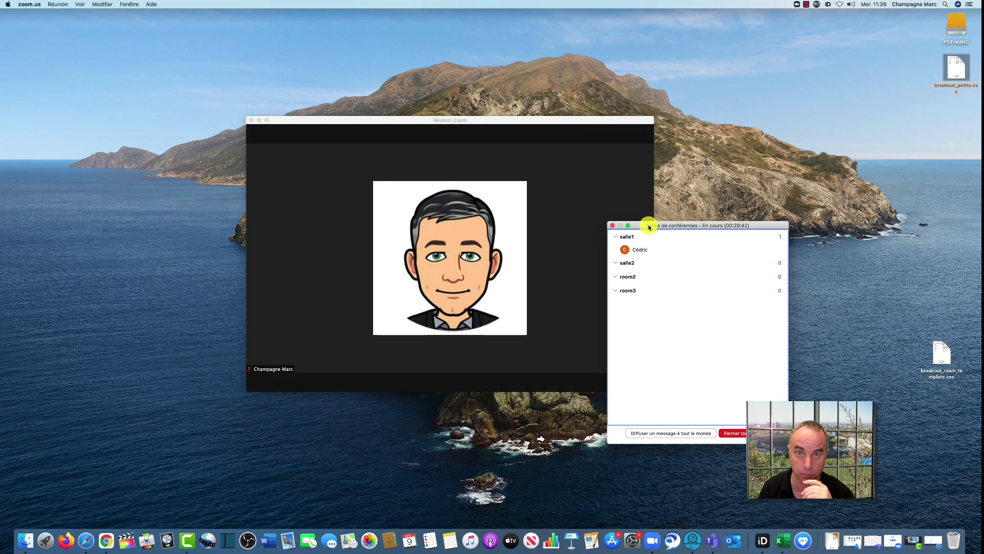
drag(650, 227, 378, 180)
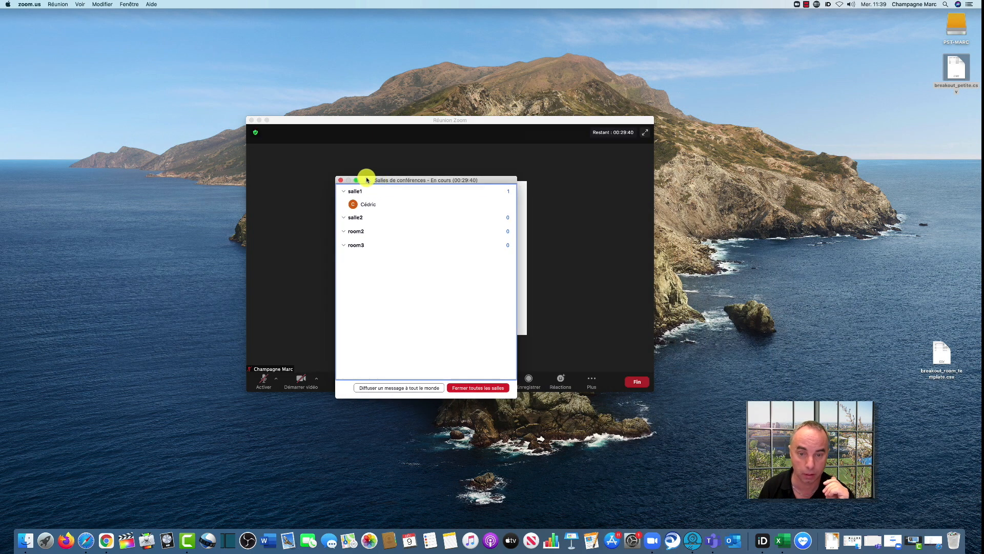
mouse_move(374, 202)
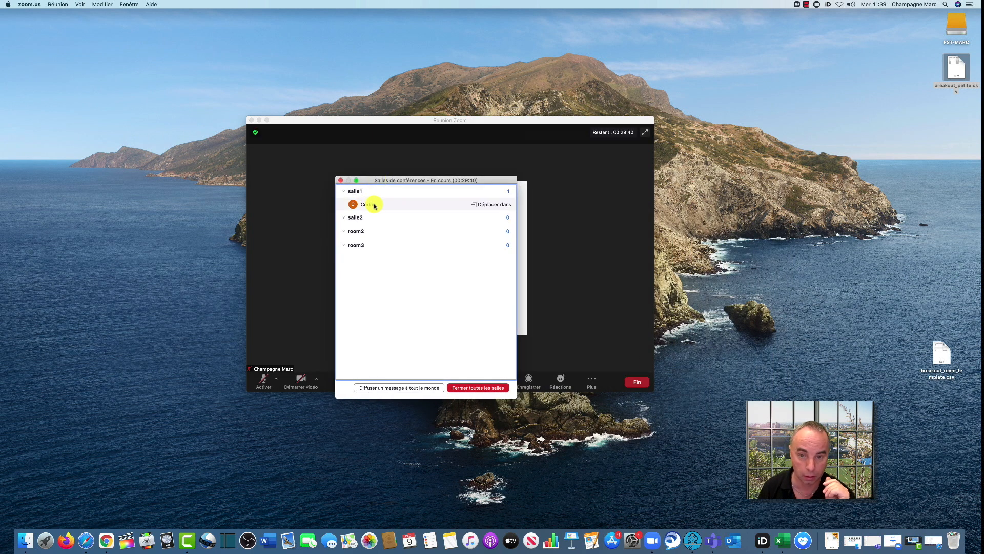
click(493, 204)
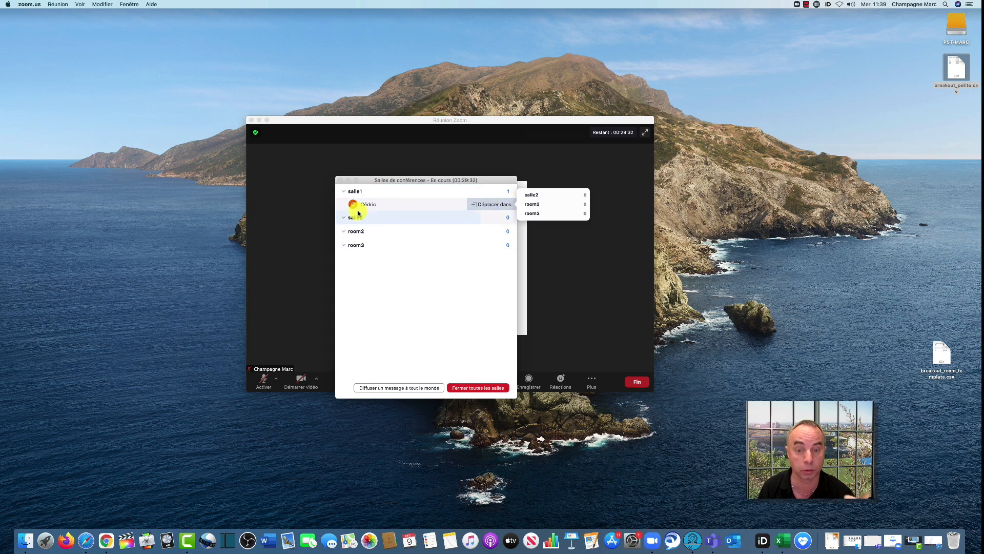
click(369, 180)
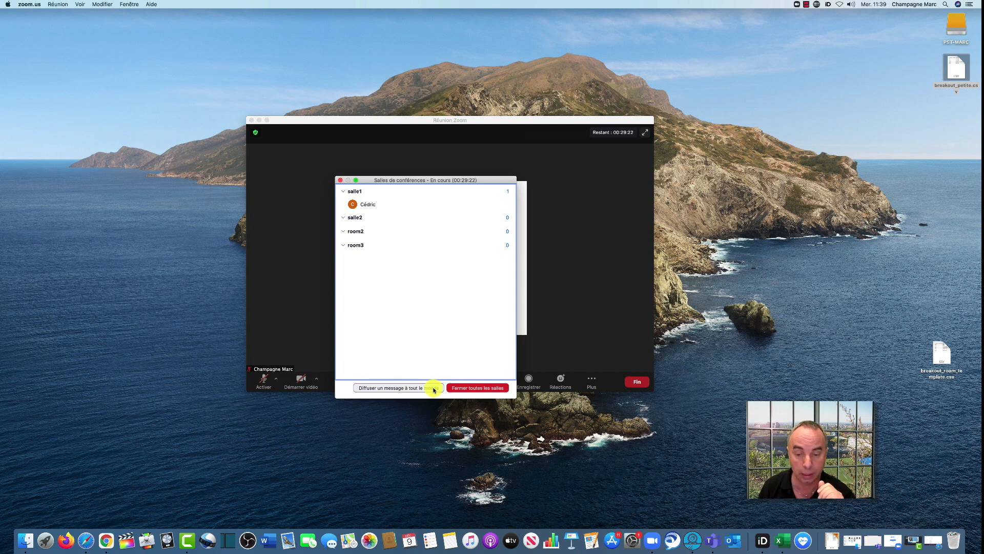
Close all breakout rooms and dismiss the breakout room window
click(463, 388)
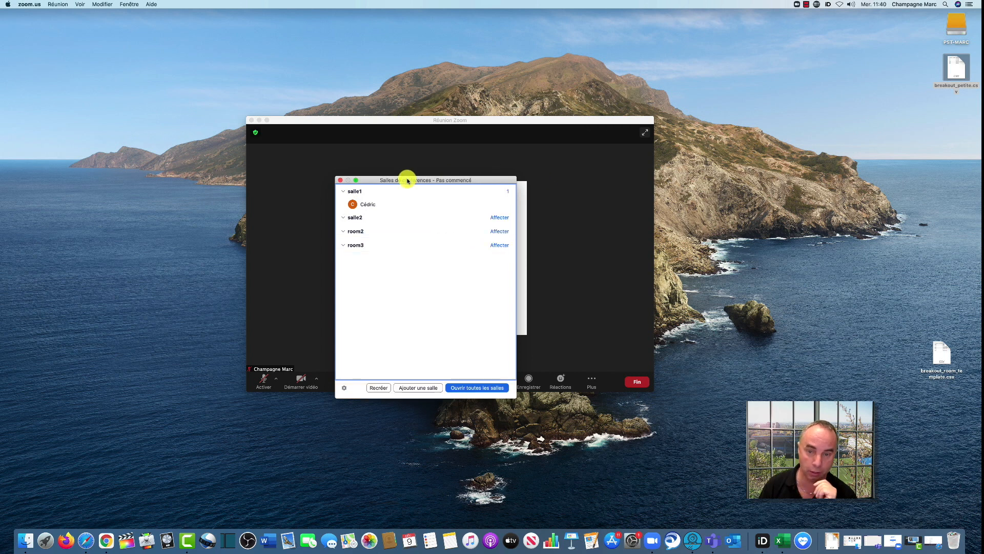
drag(365, 180, 271, 183)
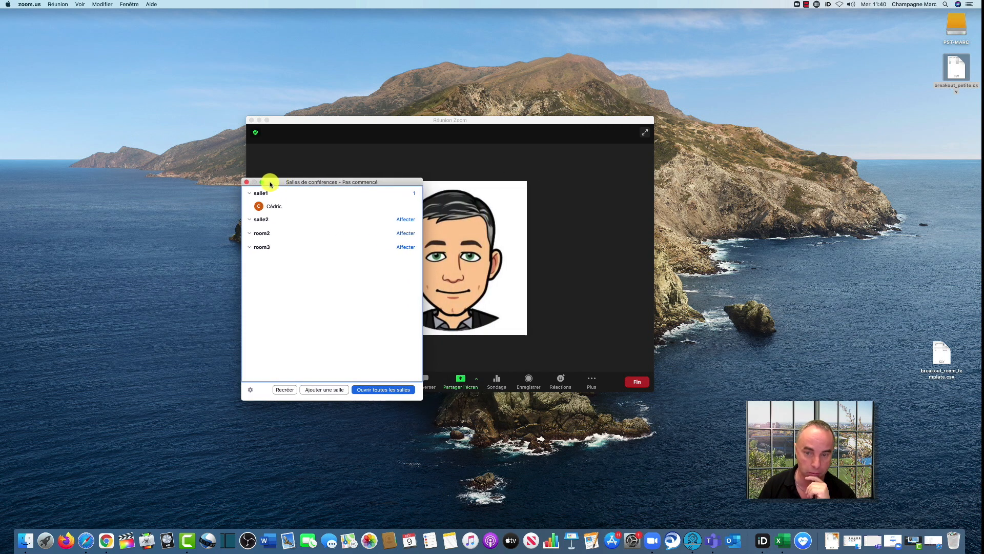
click(246, 182)
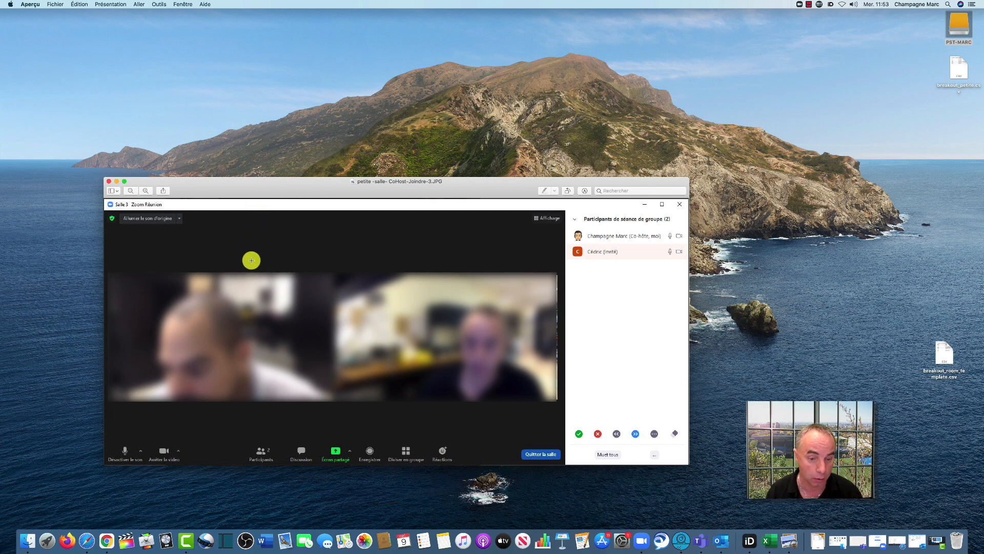
scroll(259, 267, down, 1)
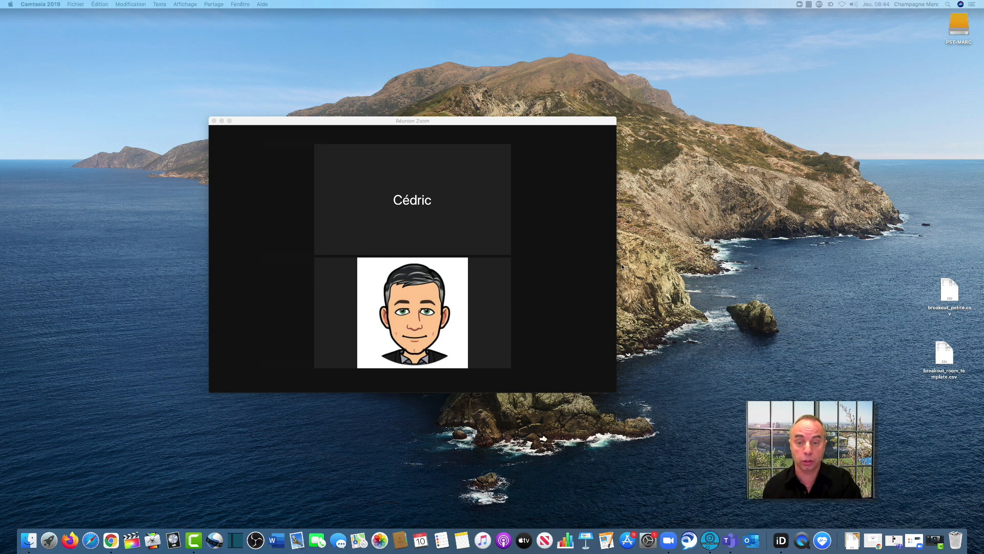
mouse_move(487, 269)
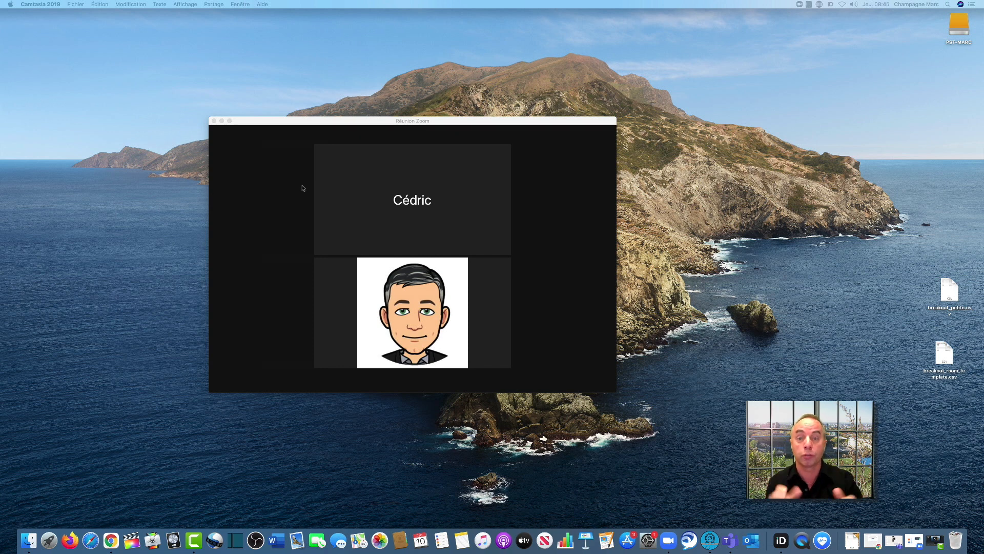
Show the meeting's participants and make the other participant a co-host
mouse_move(303, 188)
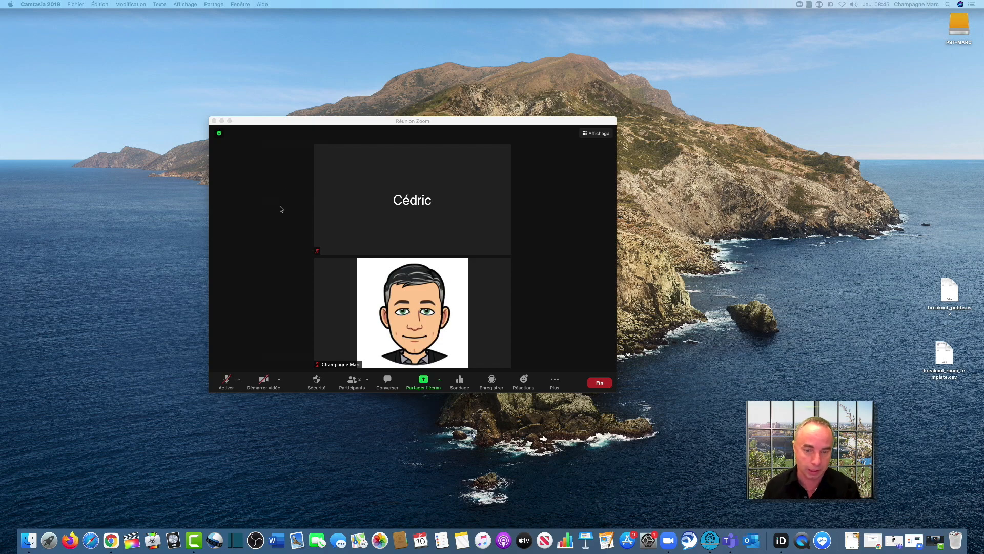
click(355, 382)
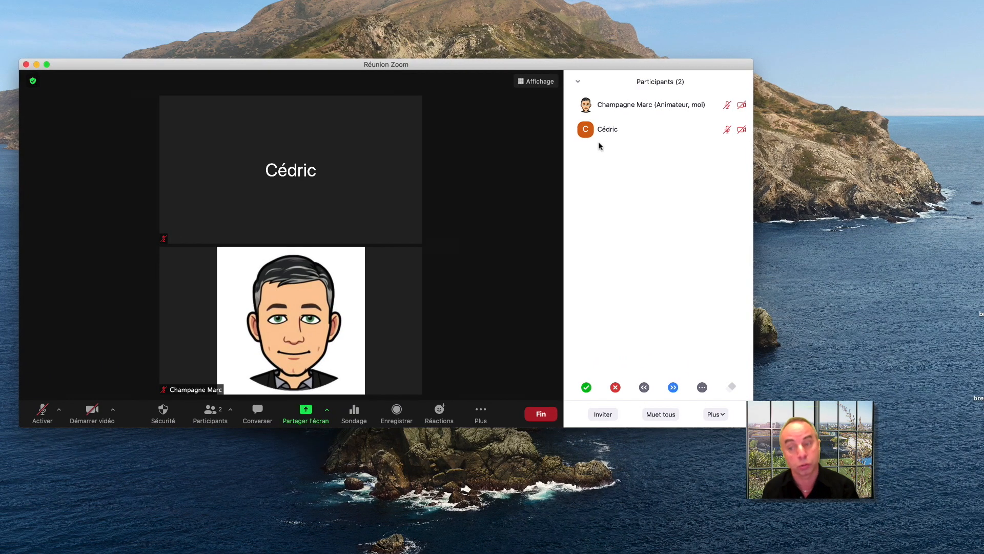
mouse_move(605, 145)
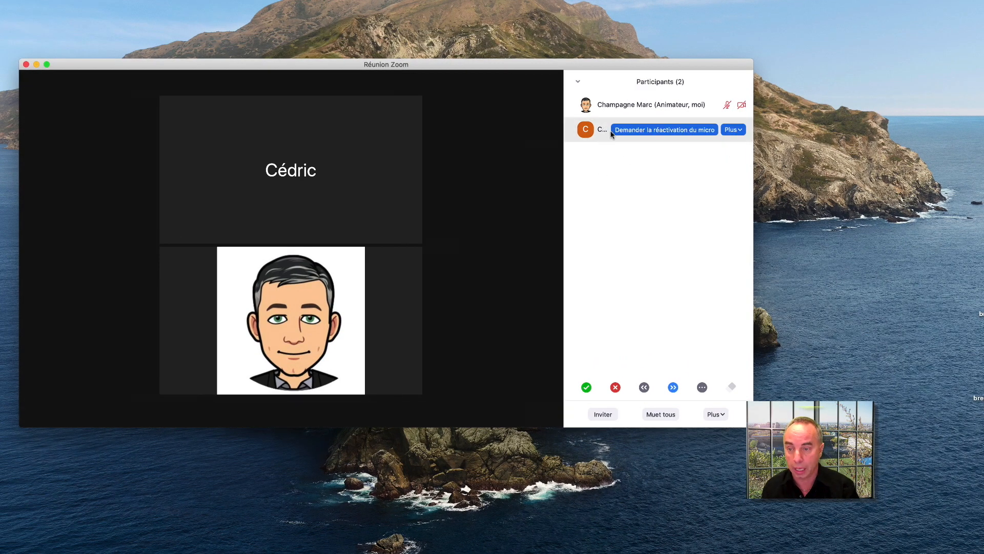
click(740, 131)
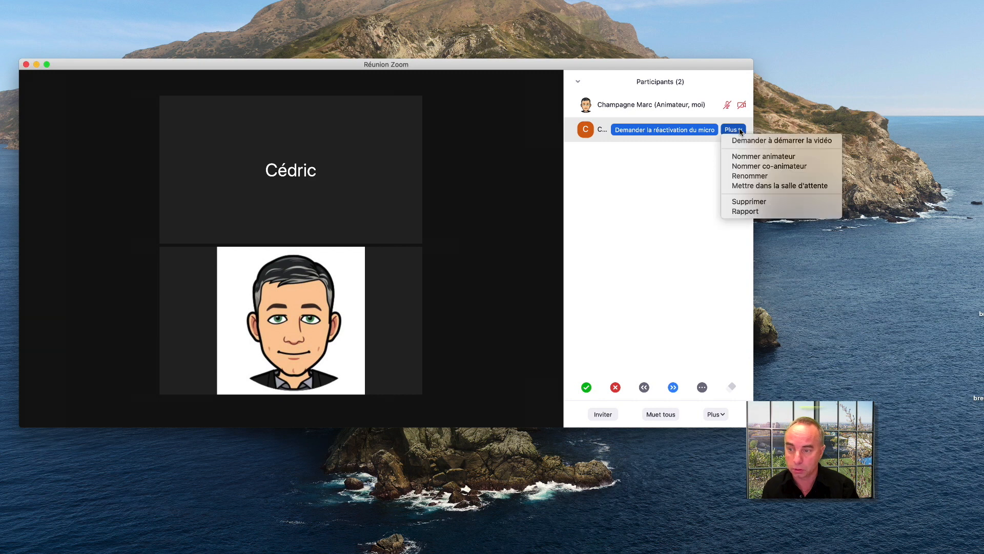
click(750, 167)
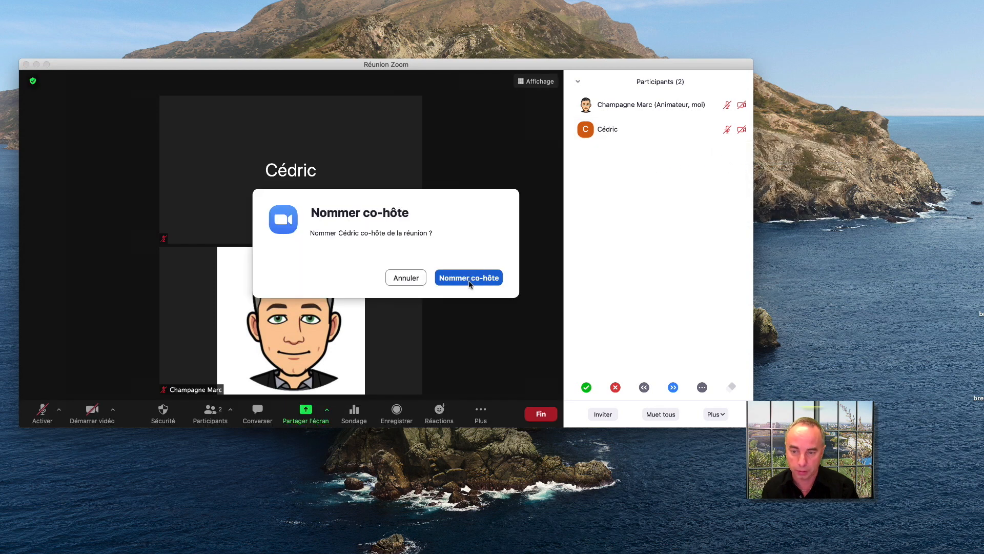
click(470, 282)
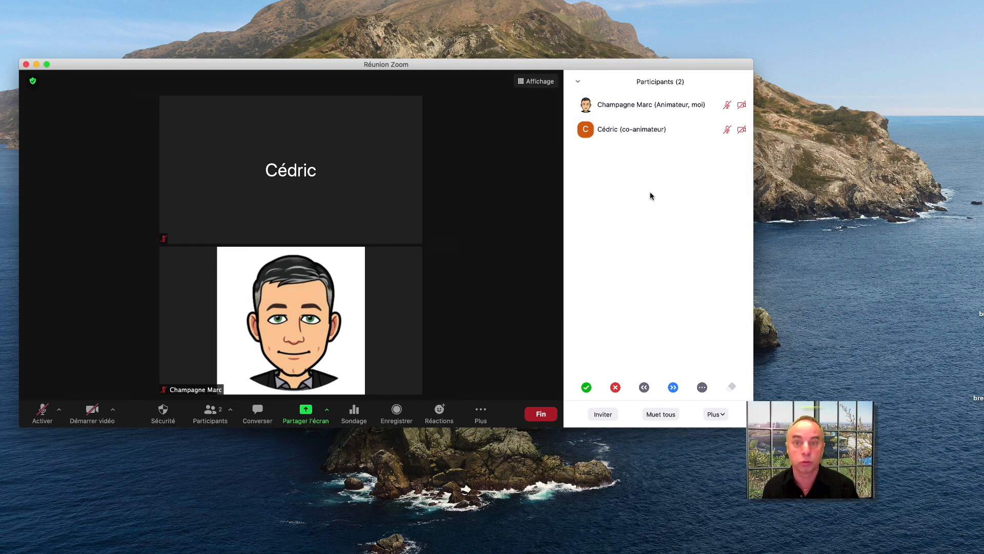